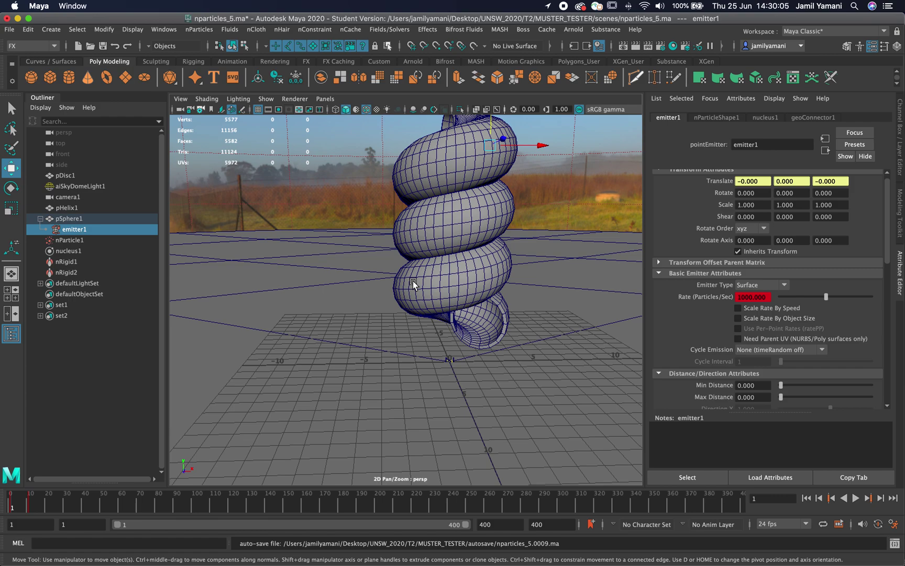
Step: Play the particle simulation forward and stop it at frame 133
click(856, 500)
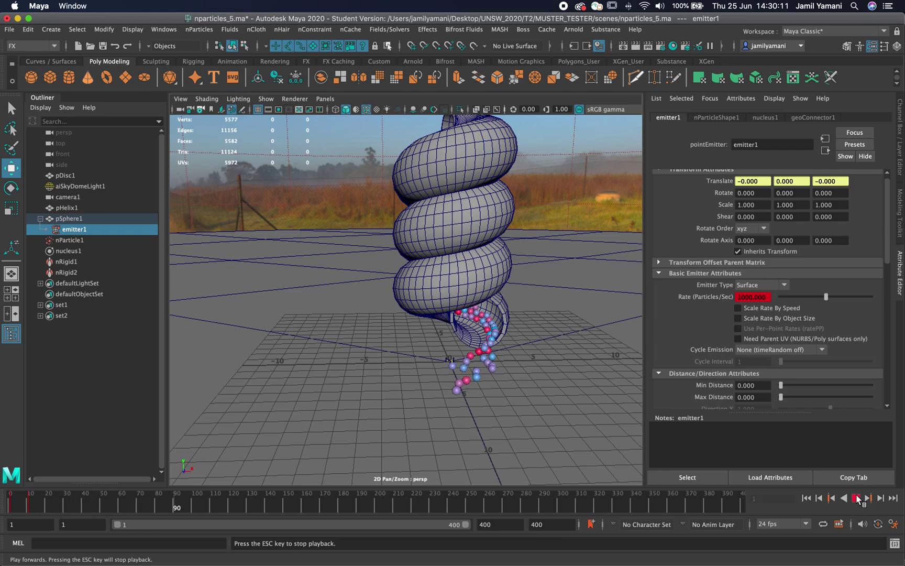
click(857, 500)
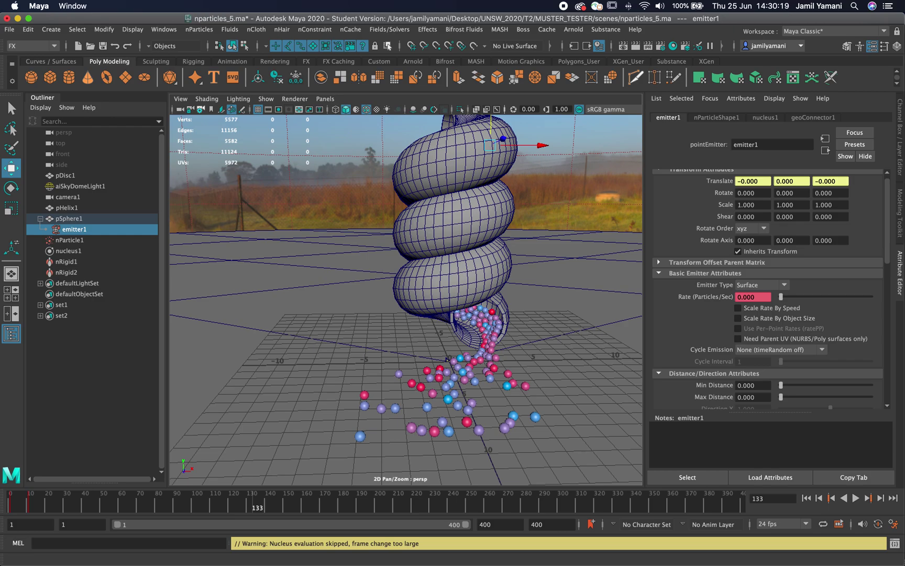
Step: Graph the Arnold standard surface material's network in the Hypershade and rename the material glass_ai
drag(367, 563, 651, 11)
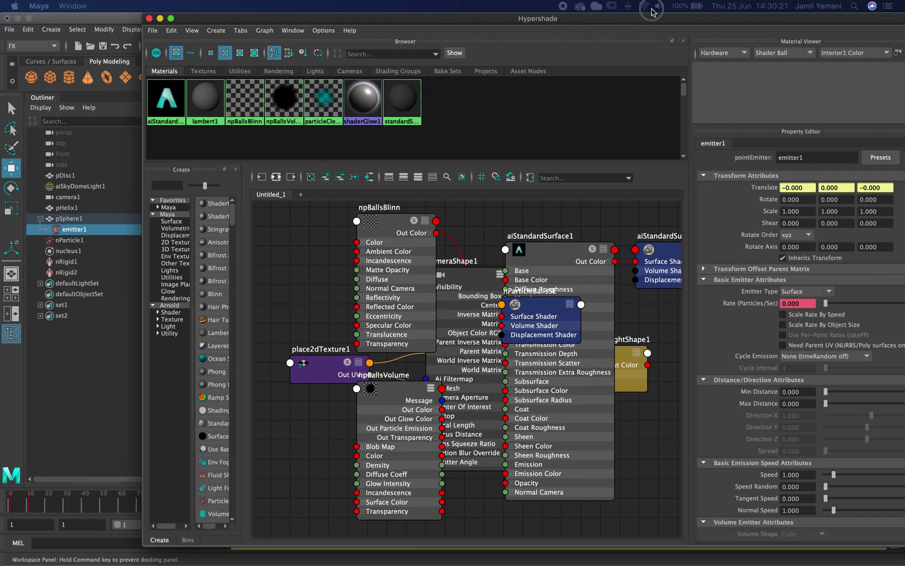
click(175, 103)
click(276, 177)
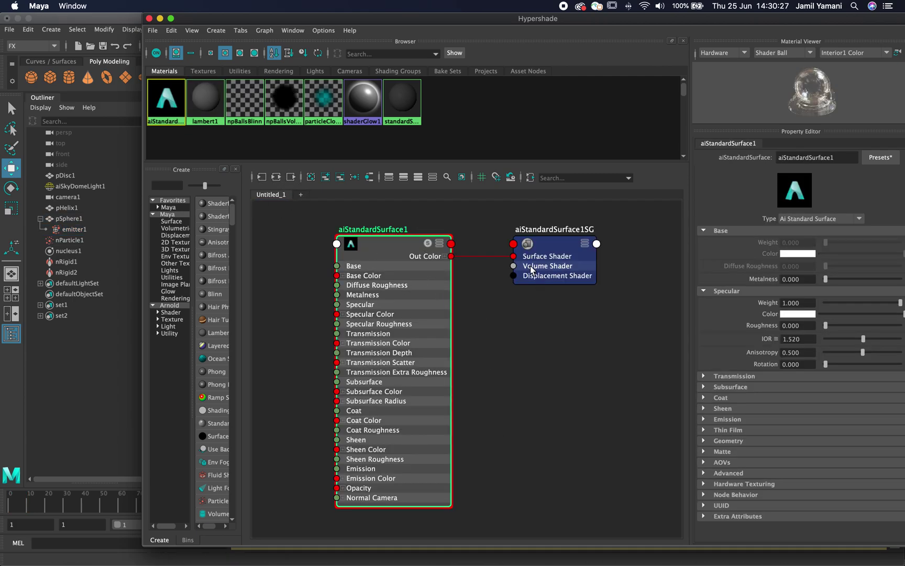
double_click(846, 158)
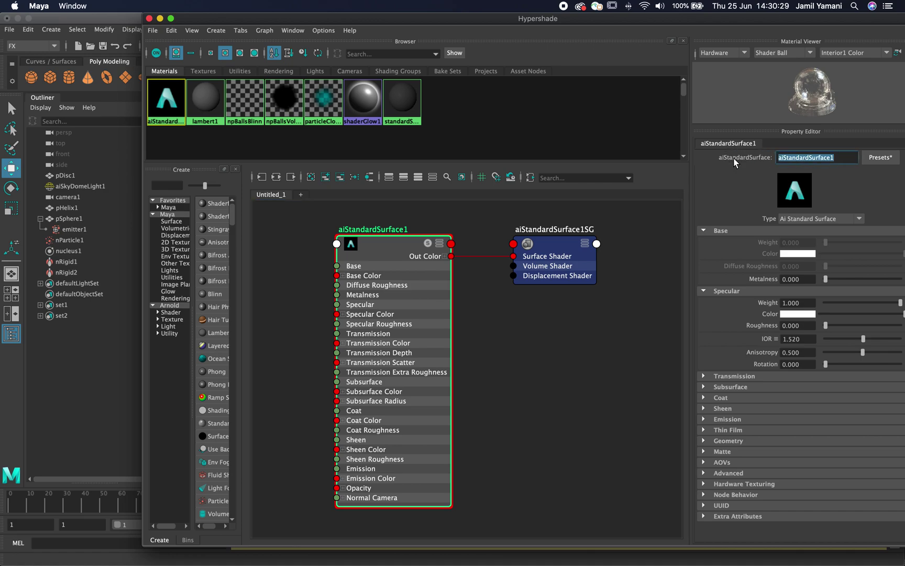
text(glass_ai)
key(Return)
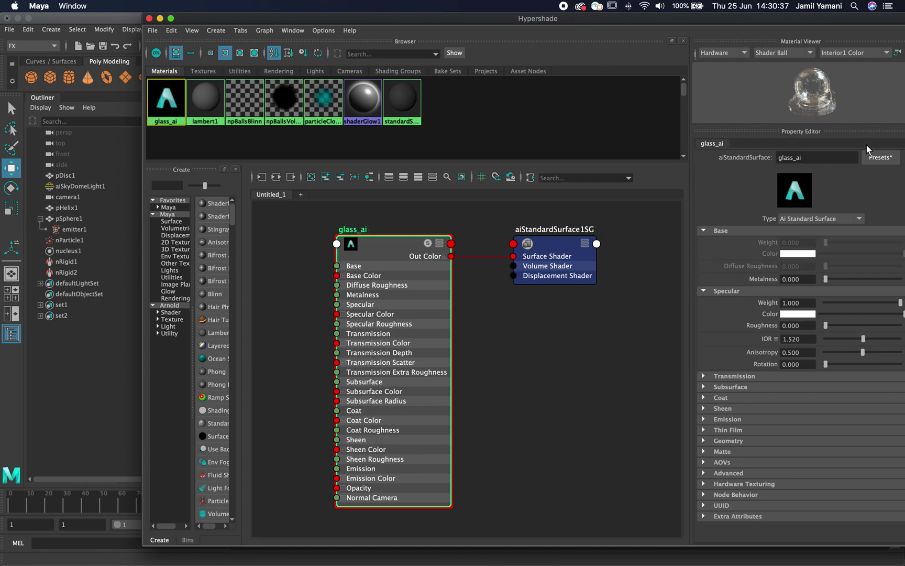
Step: Replace the glass_ai material's settings with the Wax preset
click(880, 158)
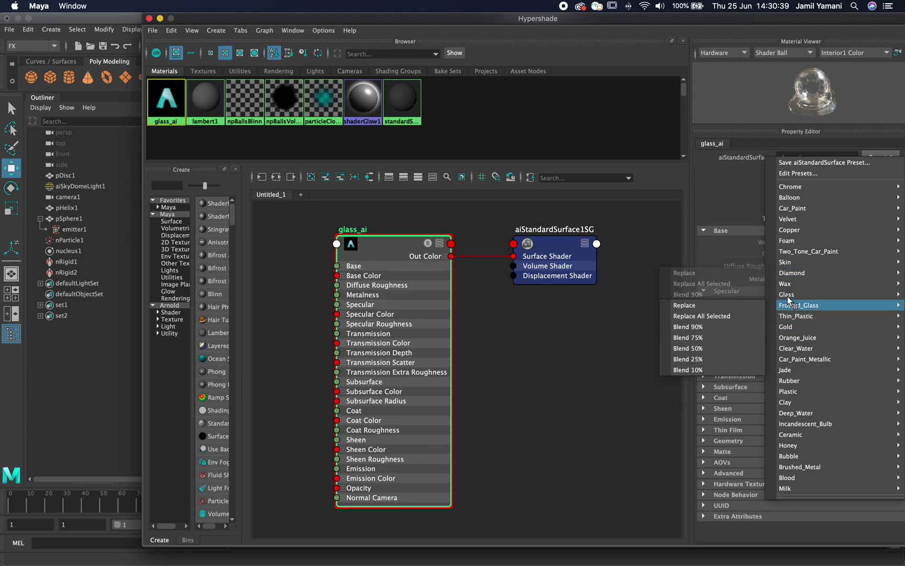
mouse_move(788, 284)
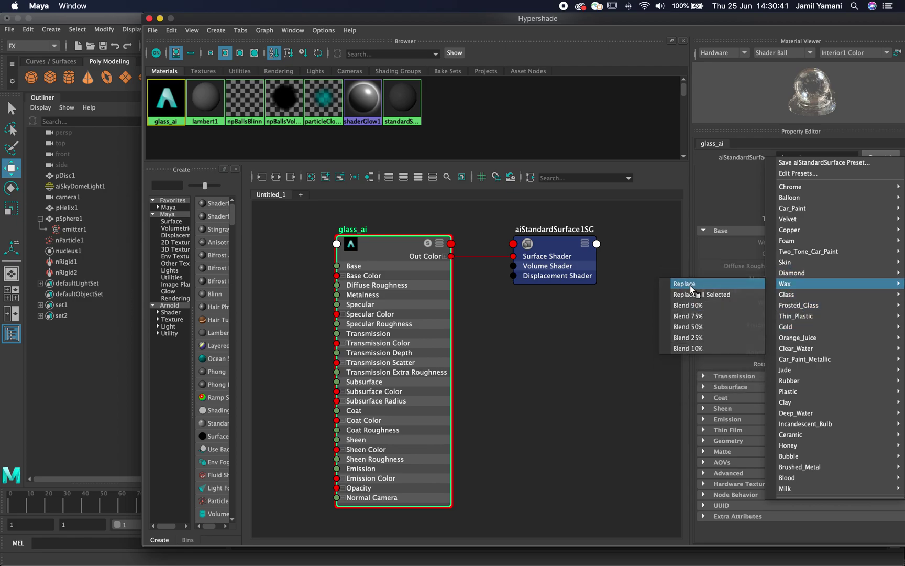
click(683, 284)
Step: Assign the glass_ai material to the pHelix1 tube and clear the Hypershade out of the view
drag(511, 20, 452, 297)
click(459, 168)
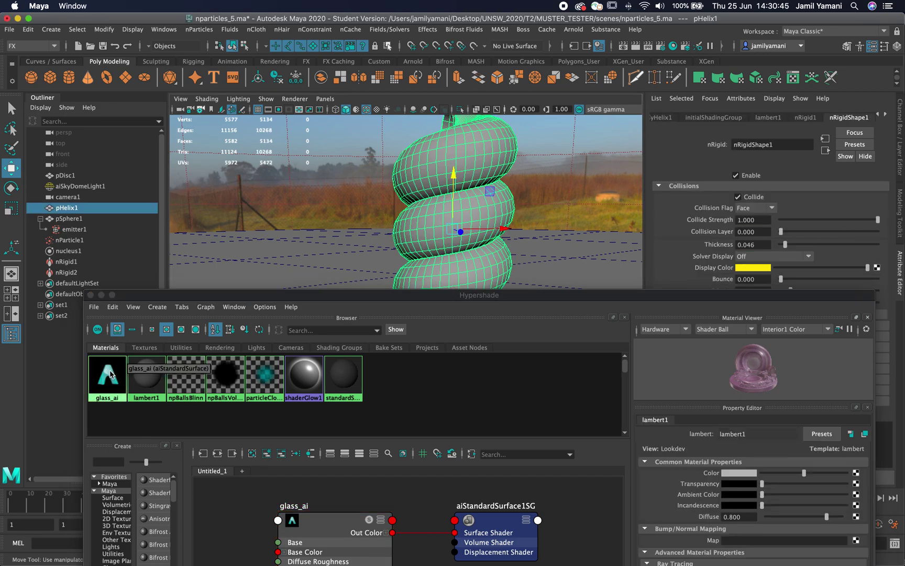
right_drag(109, 373, 116, 296)
drag(274, 294, 0, 22)
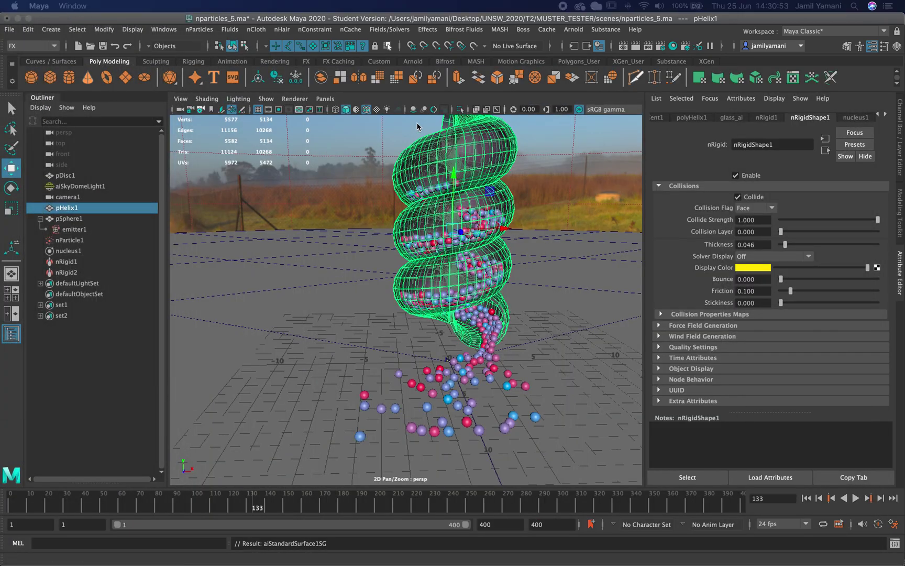
Step: Select the sky dome light and examine its visibility attributes
click(571, 31)
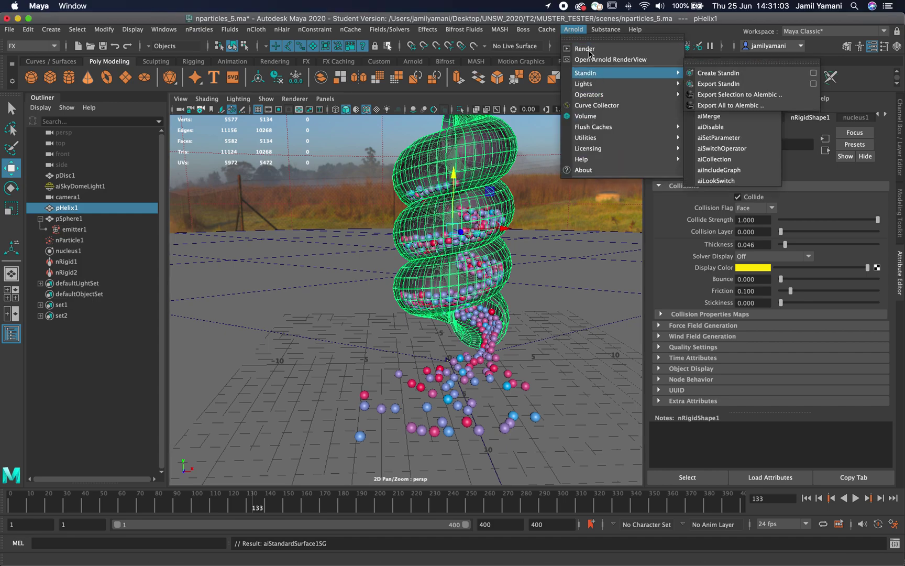
click(572, 32)
click(546, 171)
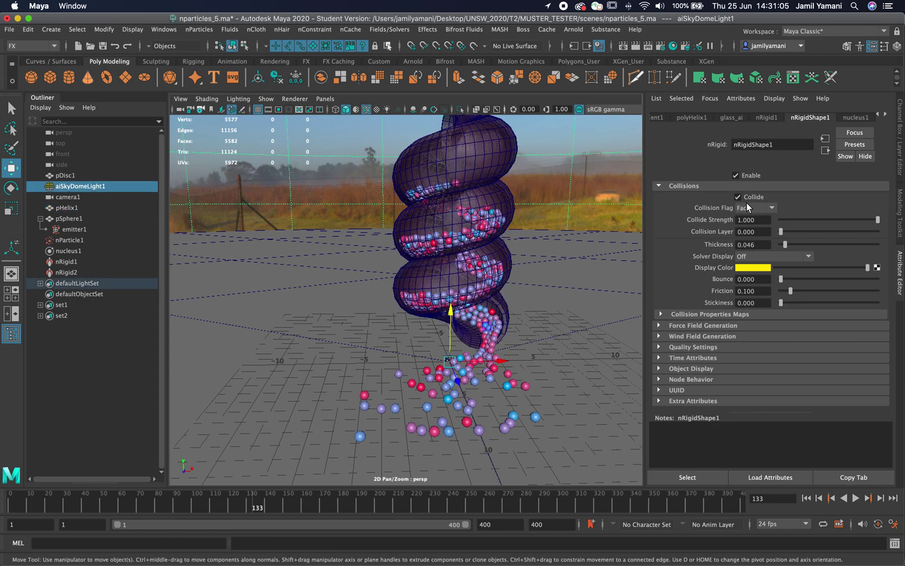
scroll(733, 325, down, 5)
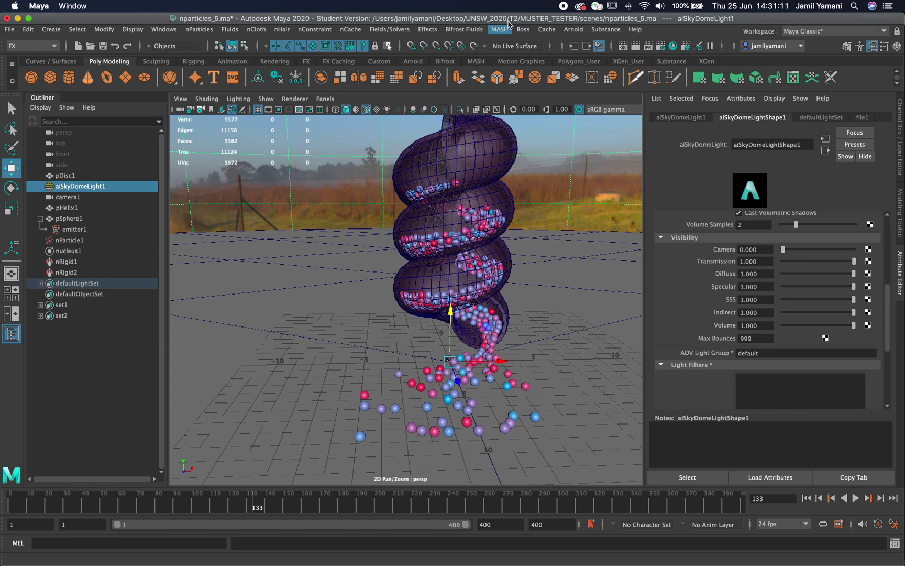
Step: Open the Arnold RenderView and set its render camera to cameraShape1
click(573, 29)
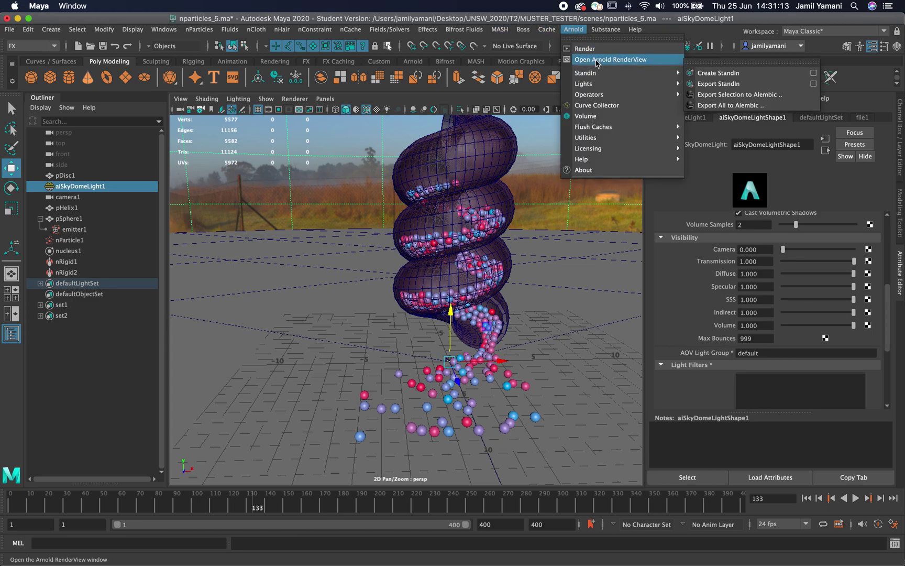
click(593, 60)
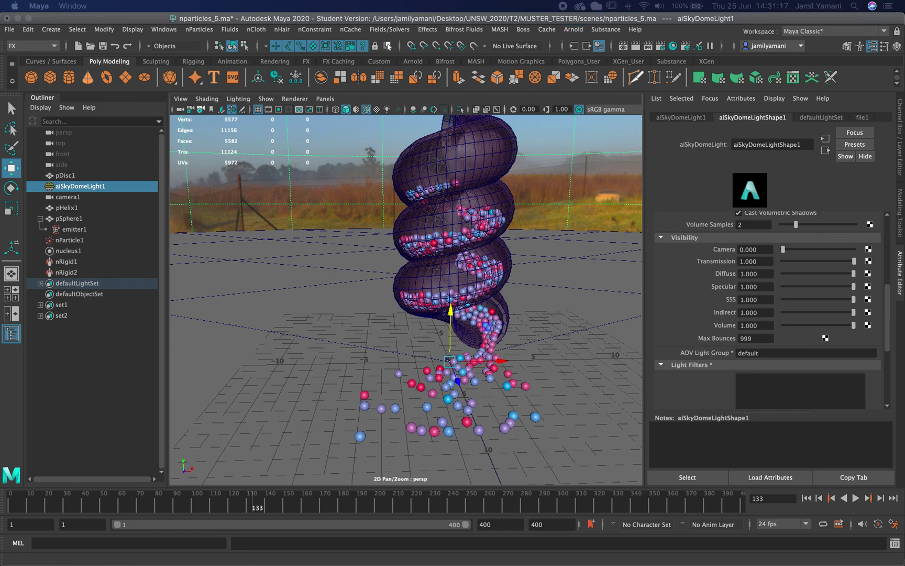
drag(212, 341, 331, 64)
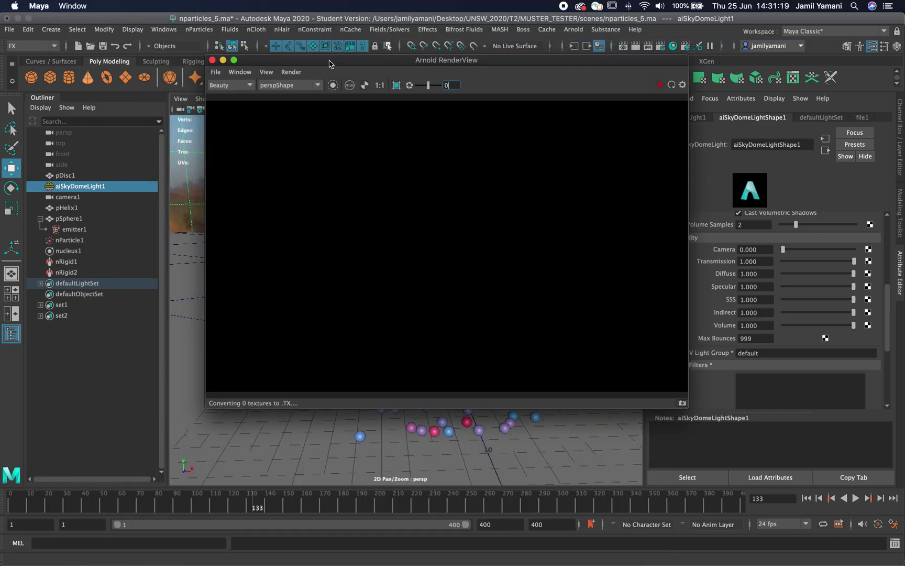
click(315, 84)
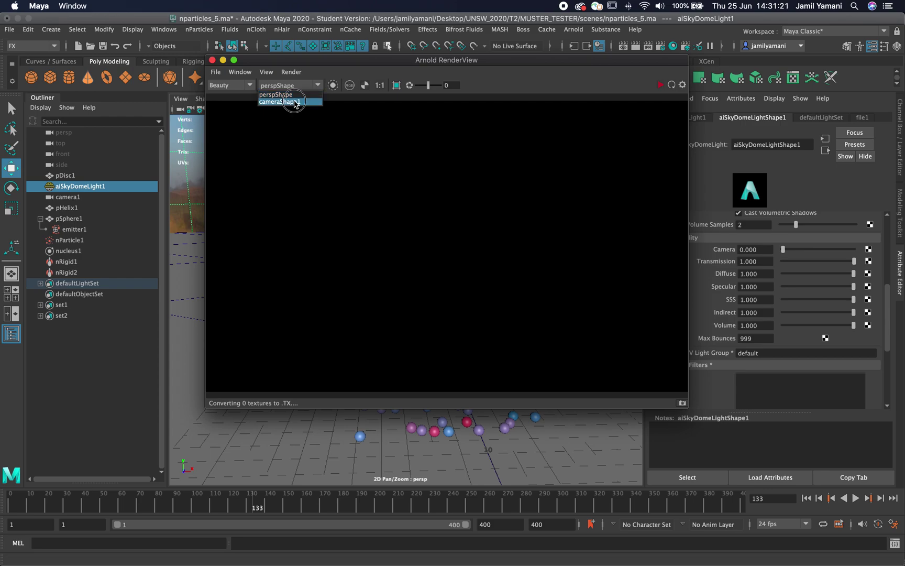
click(290, 100)
Step: Switch the render camera to perspShape and back to cameraShape1
click(294, 73)
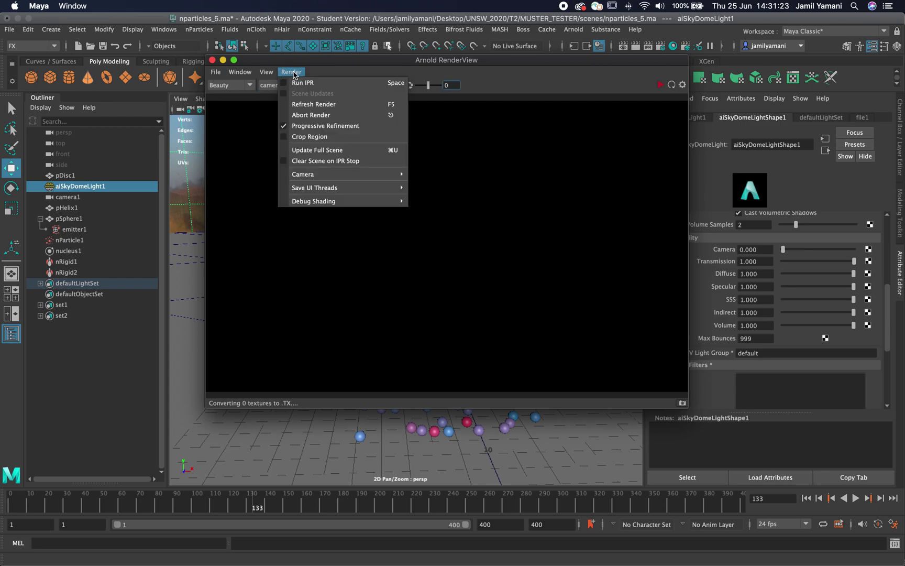
mouse_move(398, 174)
click(433, 177)
click(293, 73)
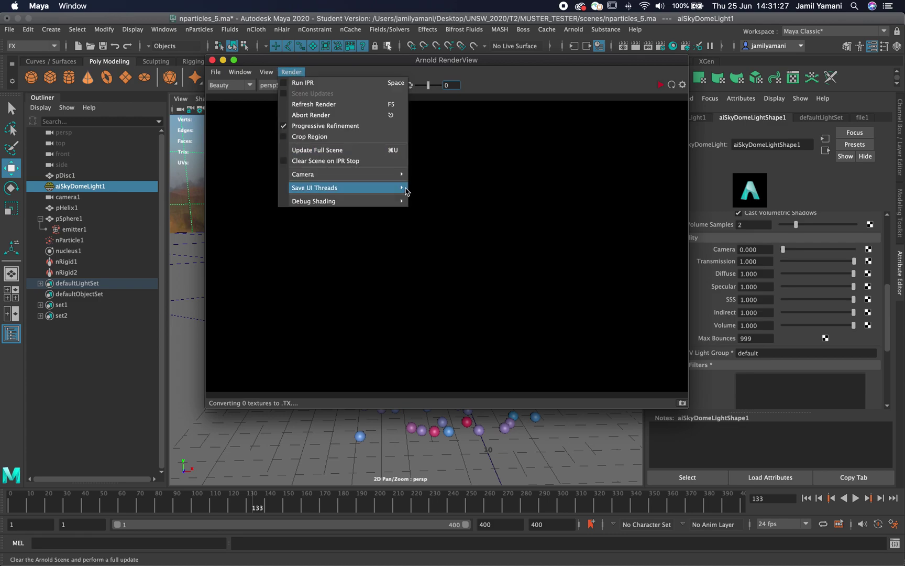
mouse_move(400, 175)
click(433, 186)
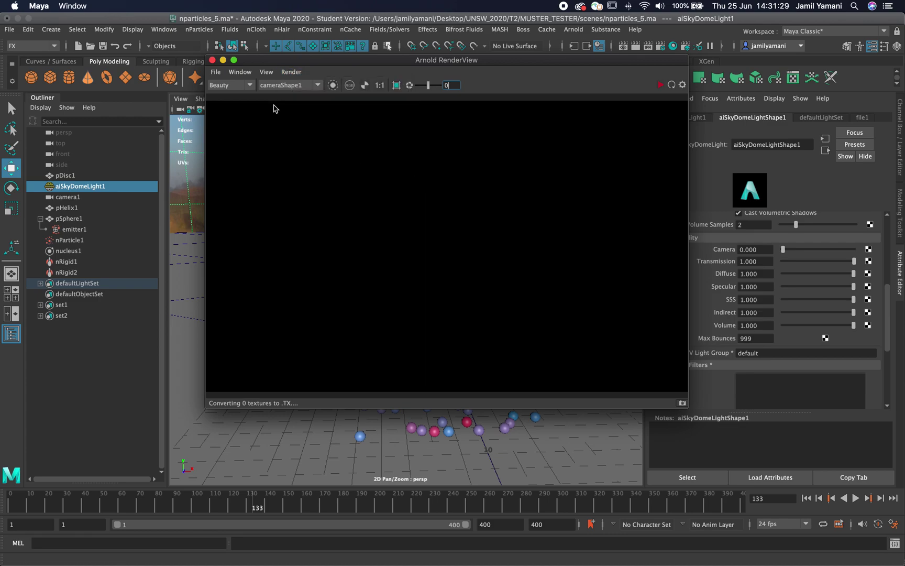
click(293, 86)
click(290, 101)
Step: Stop the running render and mark a crop region around the helix's lower coils and open end
drag(491, 64, 484, 62)
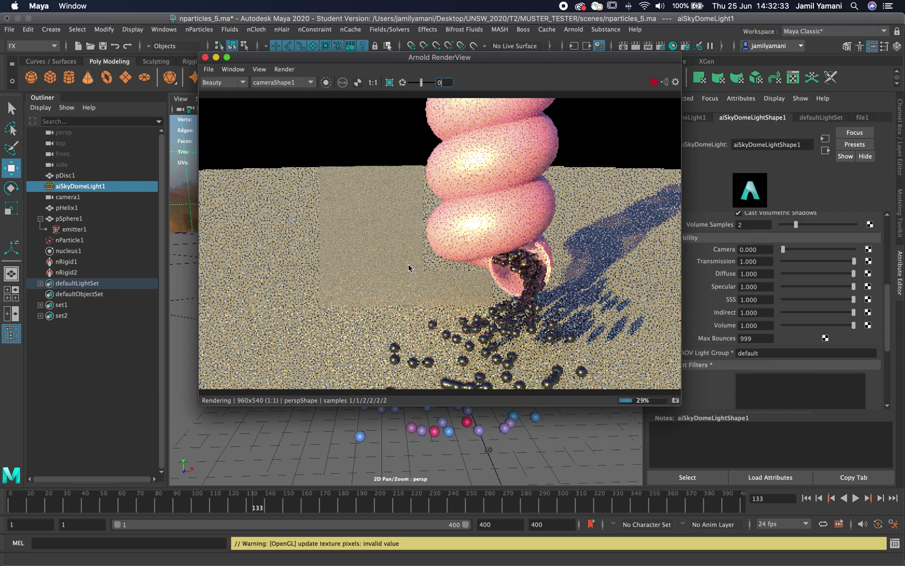
drag(509, 55, 482, 51)
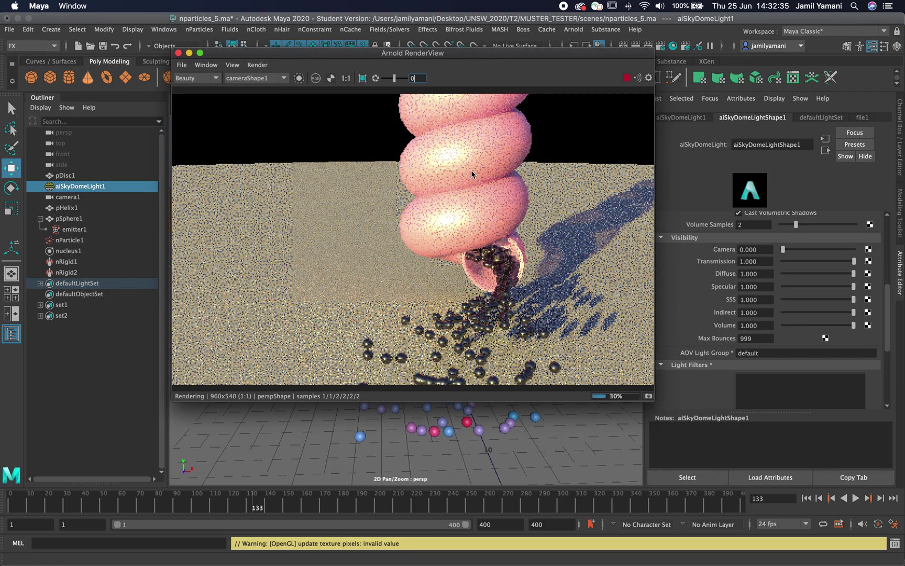
click(630, 77)
click(362, 78)
drag(380, 145, 548, 298)
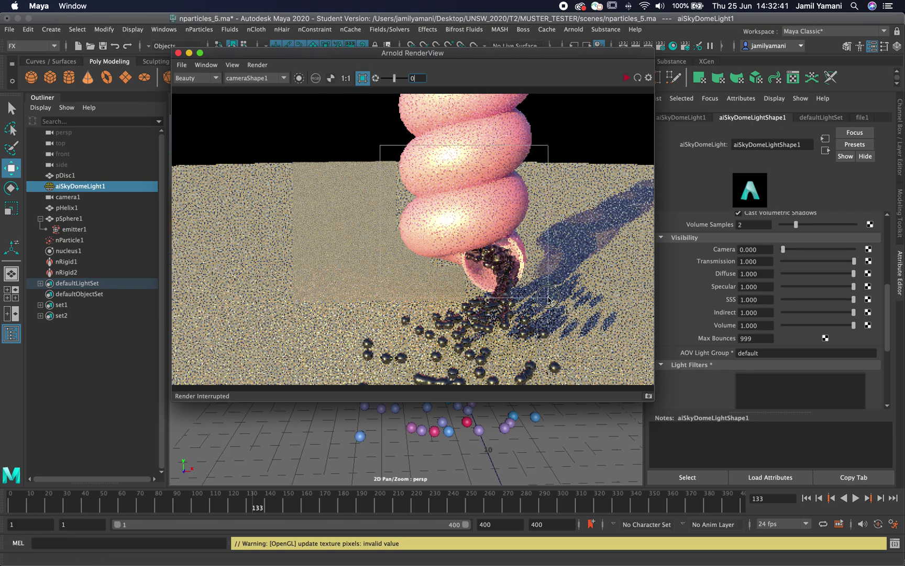
Step: Set the particle render type of nParticle1 to Spheres in its shading attributes
drag(562, 56, 435, 93)
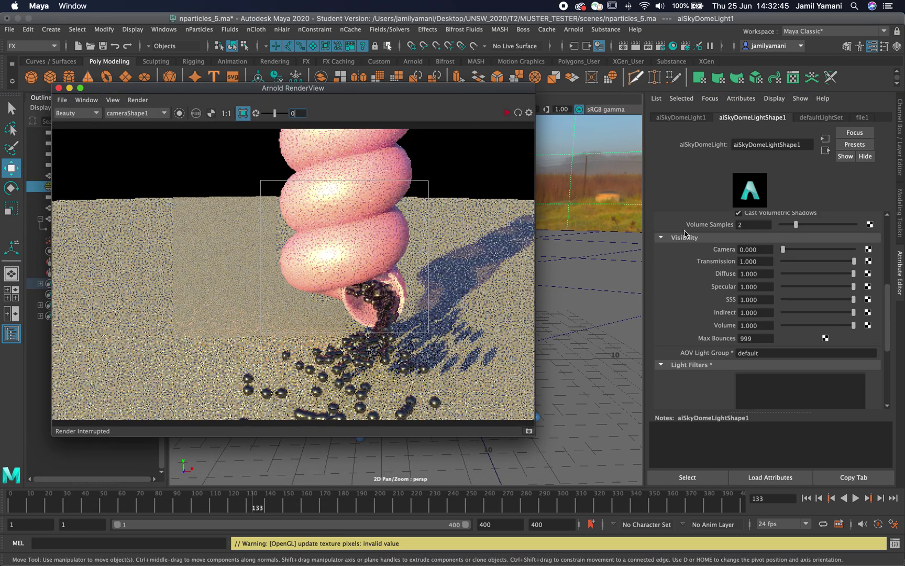
drag(351, 95, 769, 73)
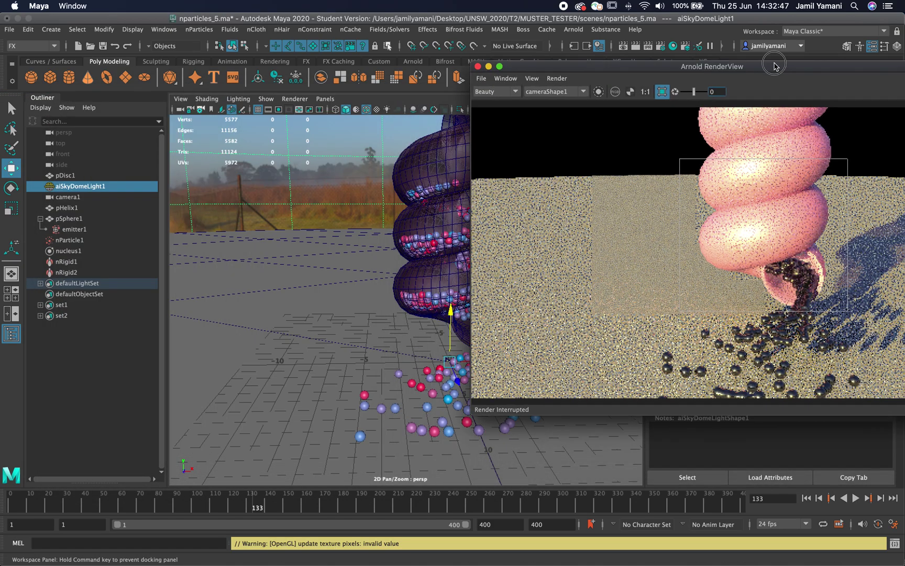
click(73, 241)
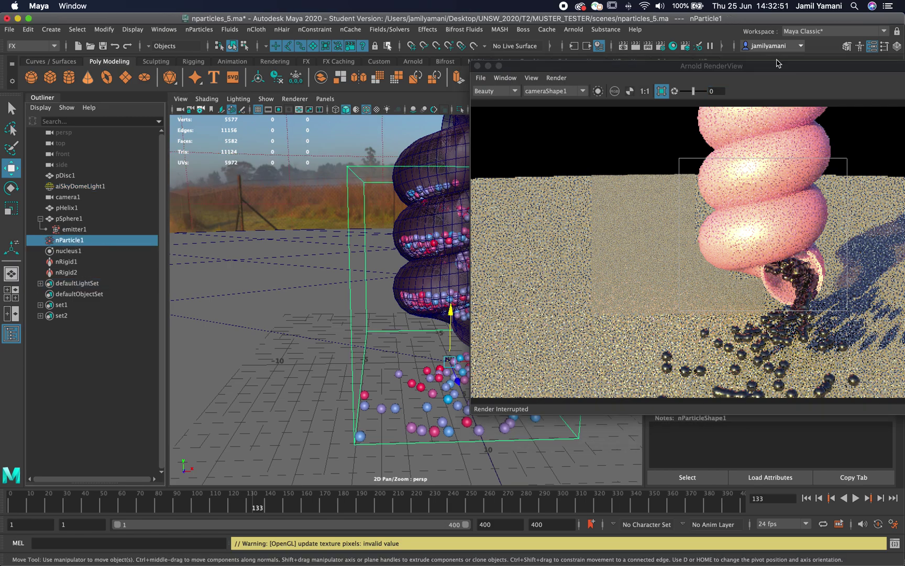
drag(679, 82, 276, 89)
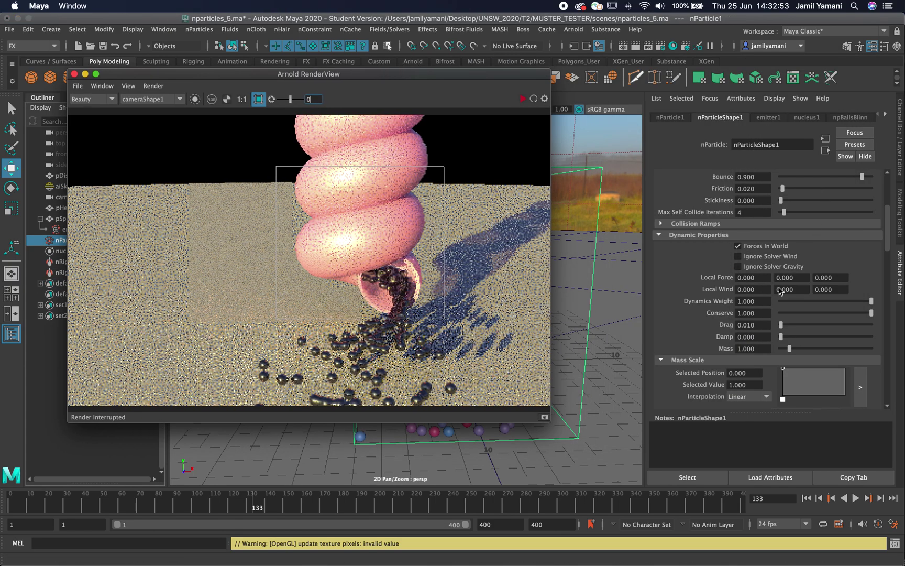
scroll(741, 276, up, 1)
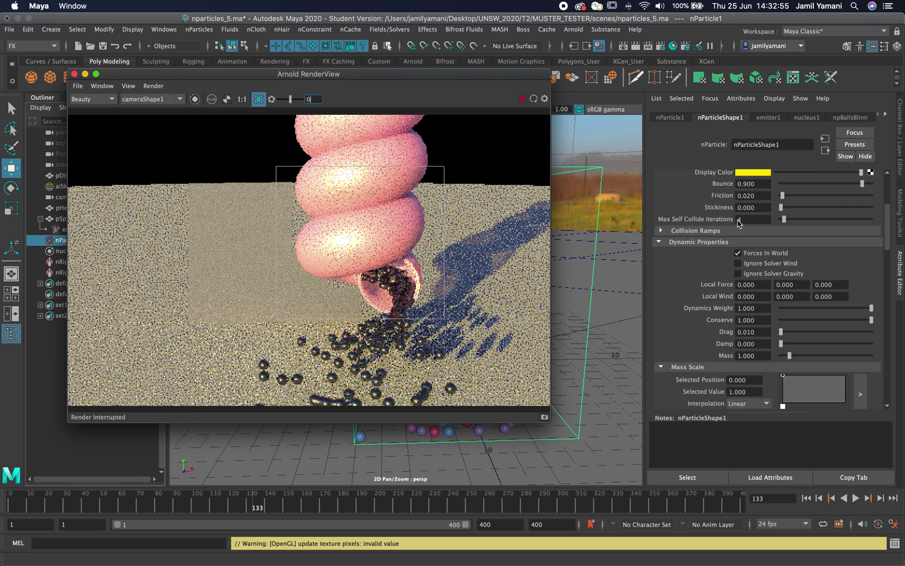
scroll(738, 222, up, 5)
scroll(737, 222, down, 15)
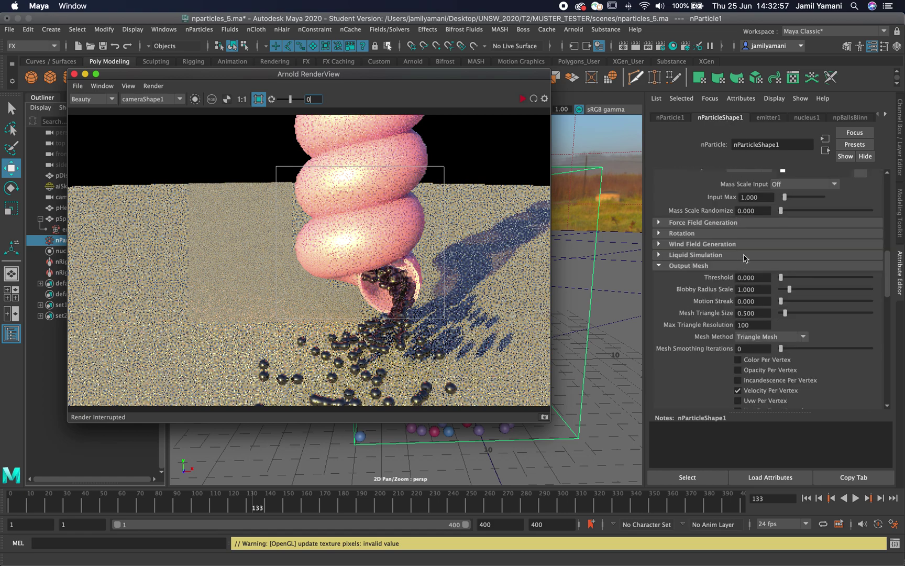
scroll(746, 282, down, 10)
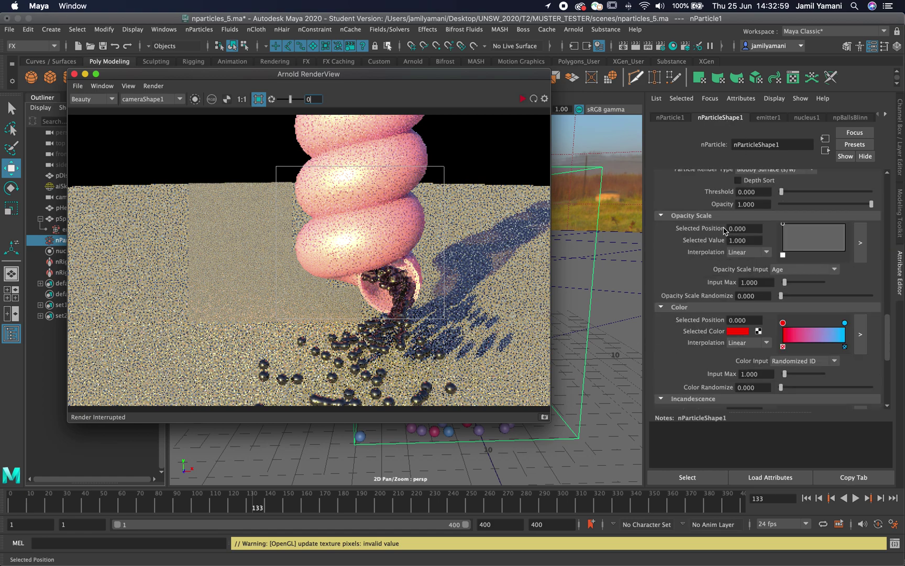
scroll(729, 232, up, 10)
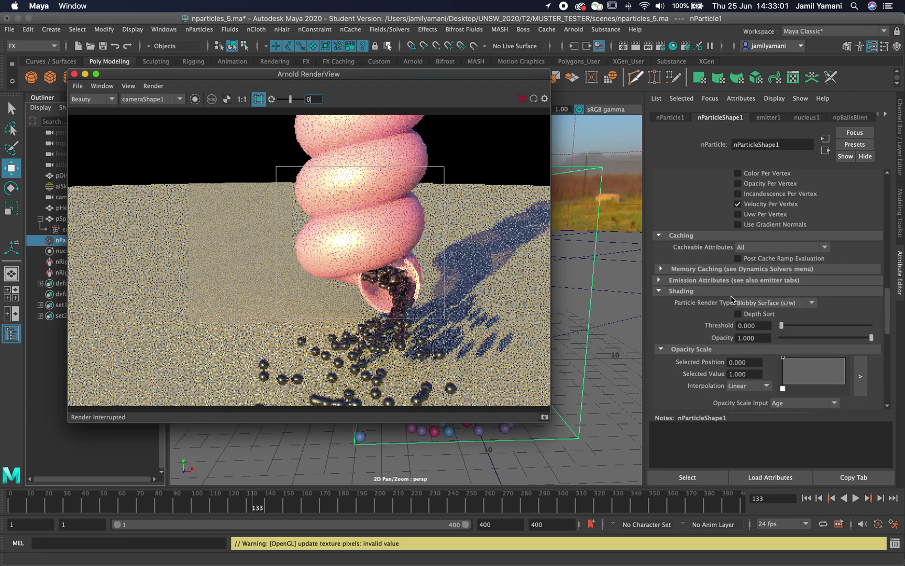
click(795, 304)
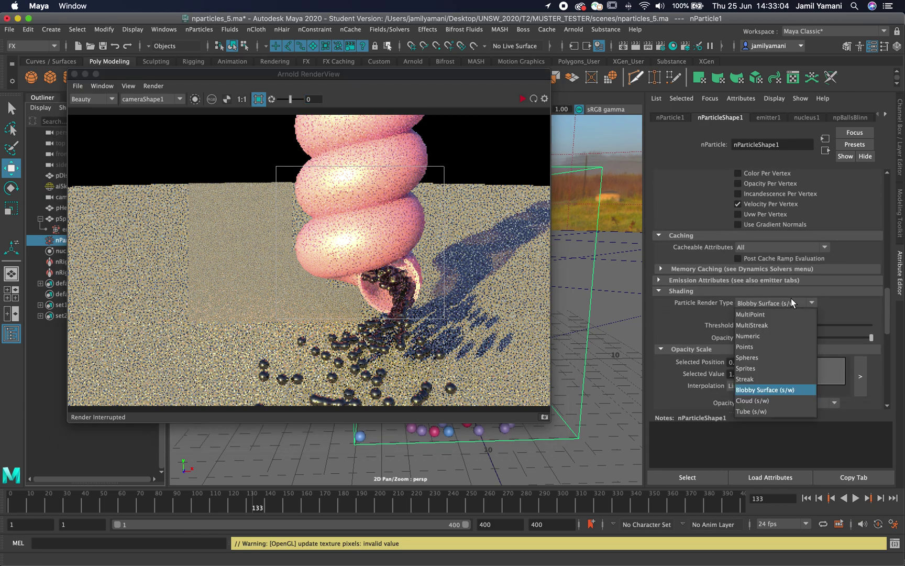
click(757, 360)
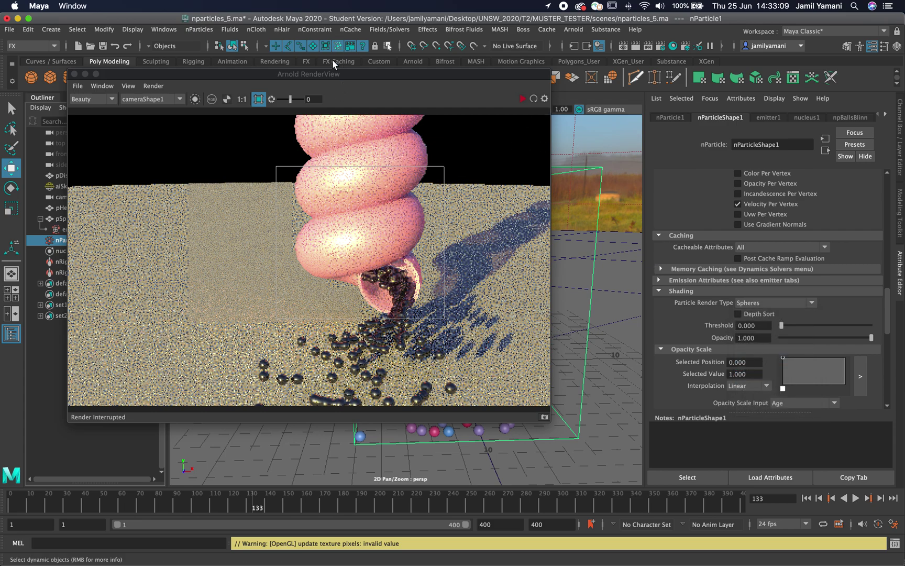
Step: Select pHelix1, move the Arnold RenderView clear of it, and delete the helix's construction history
drag(332, 77, 520, 46)
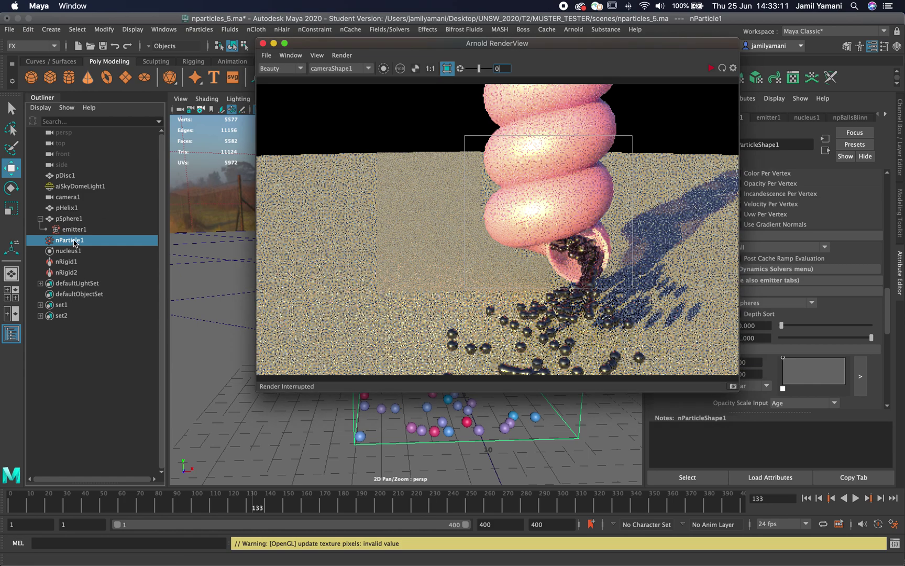
click(66, 208)
drag(667, 46, 459, 54)
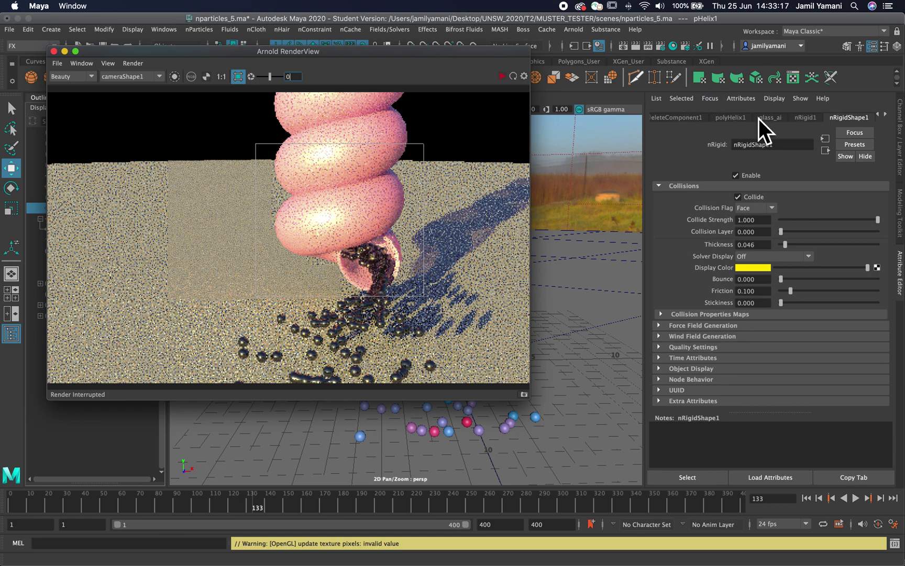
click(738, 119)
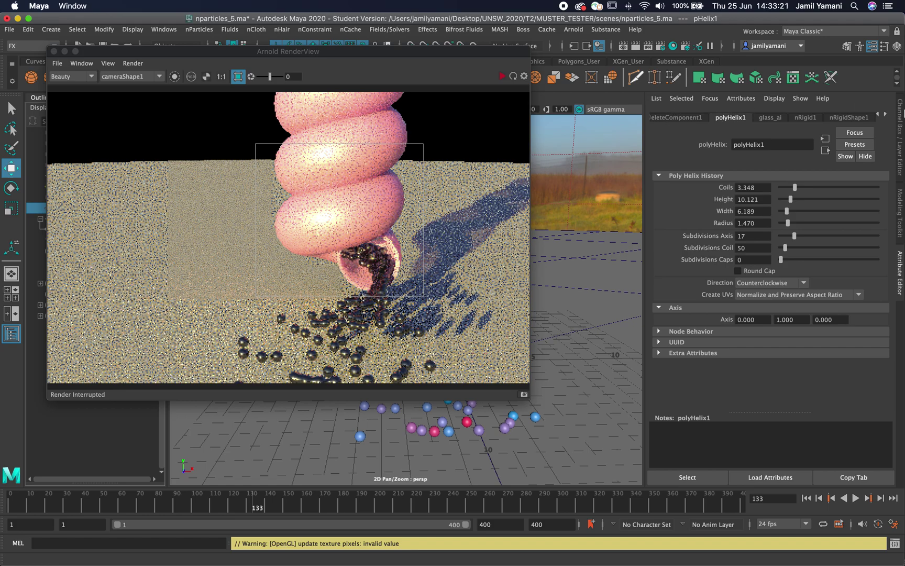
drag(223, 51, 472, 44)
drag(530, 60, 334, 287)
click(466, 140)
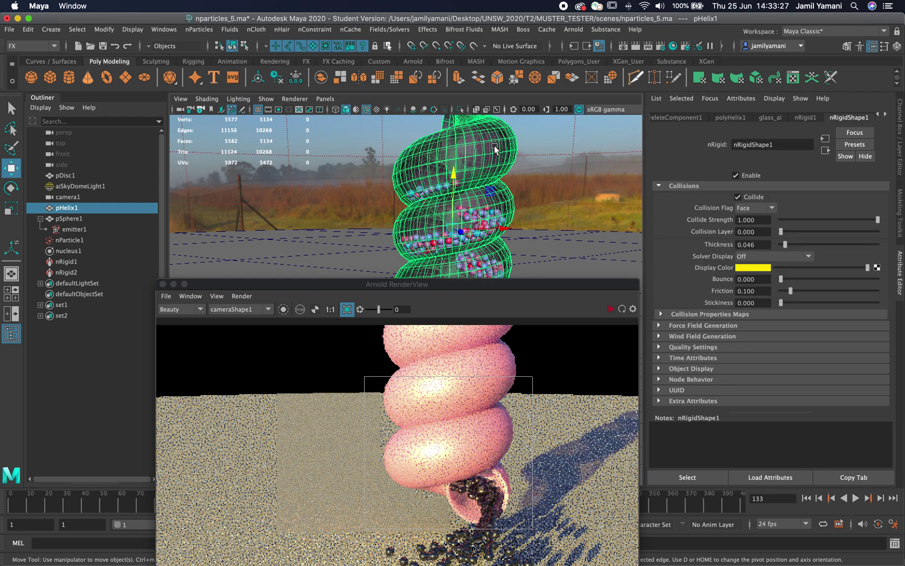
click(732, 118)
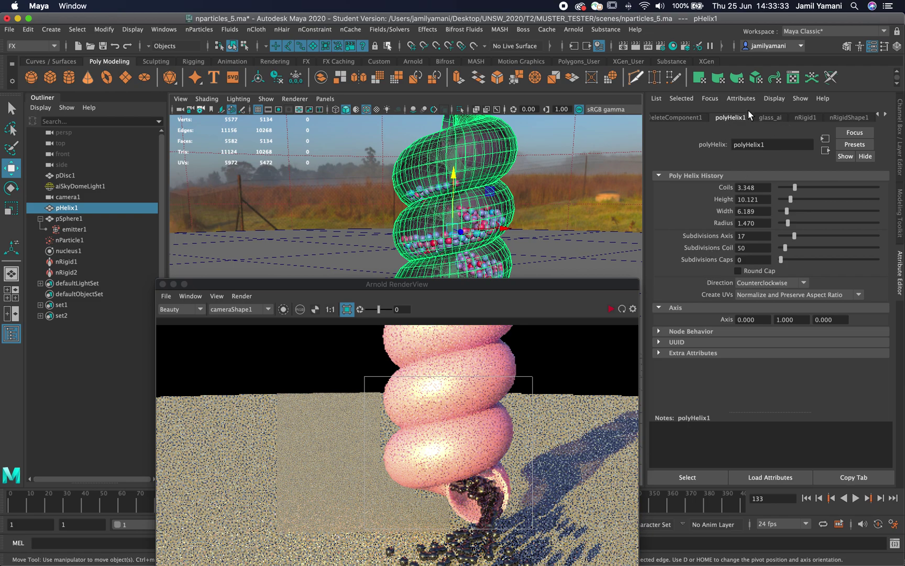
click(689, 117)
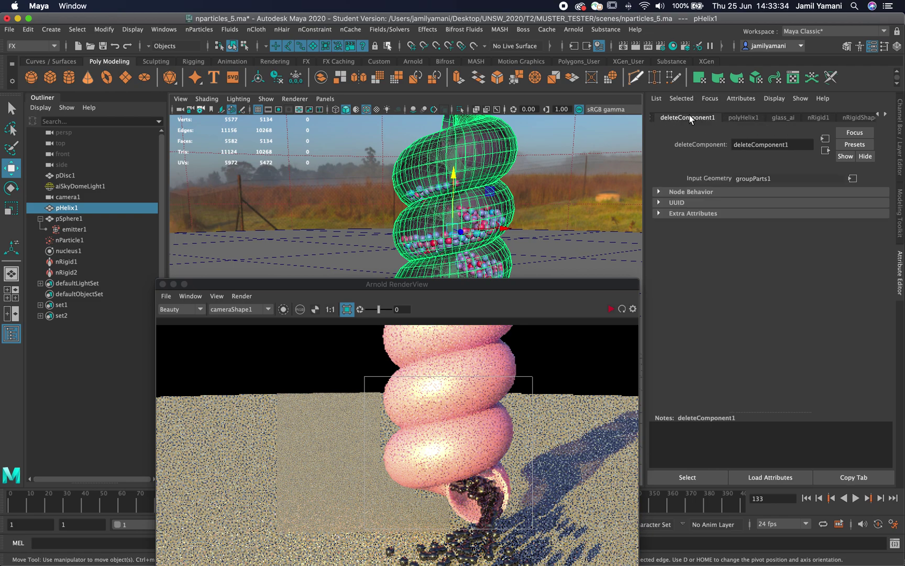
click(652, 116)
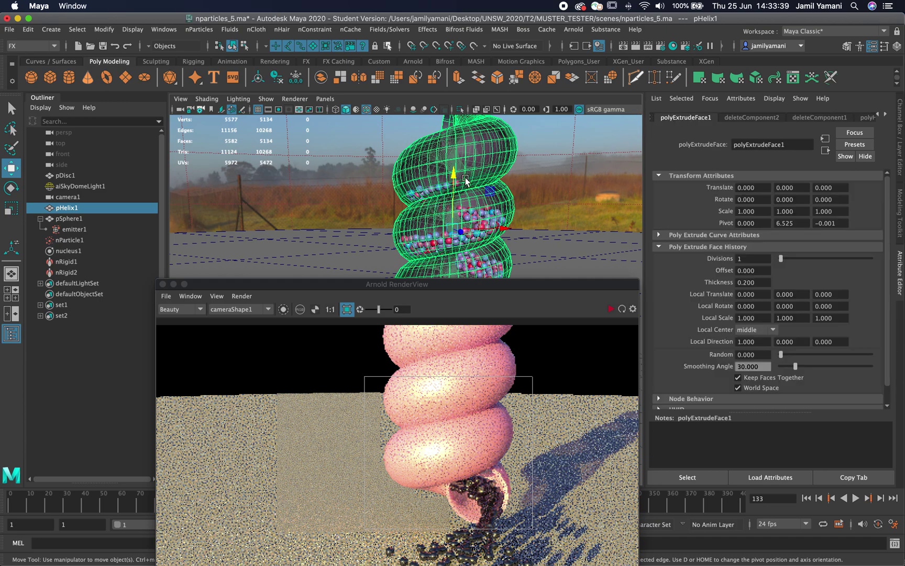
click(278, 79)
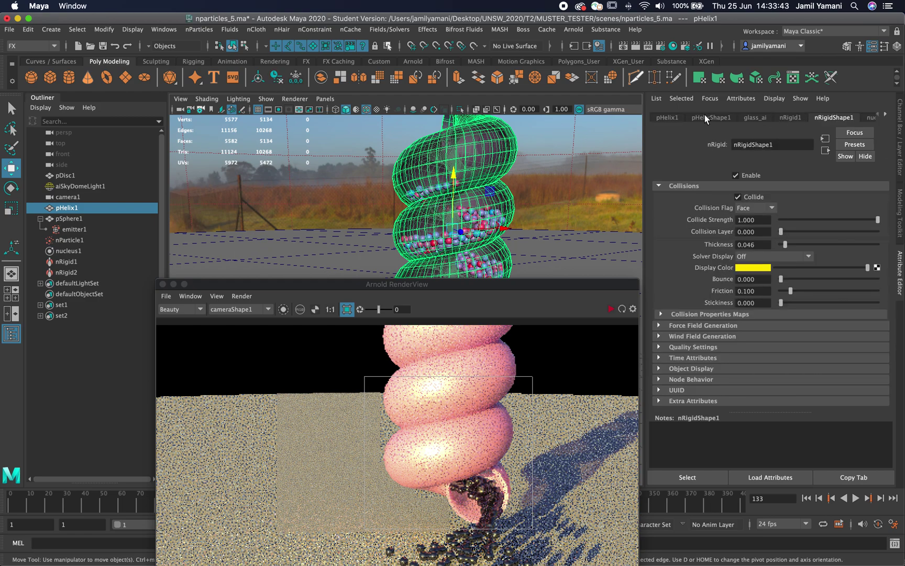
Step: Turn off Opaque in pHelixShape1's Arnold attributes and restart the live render
click(707, 117)
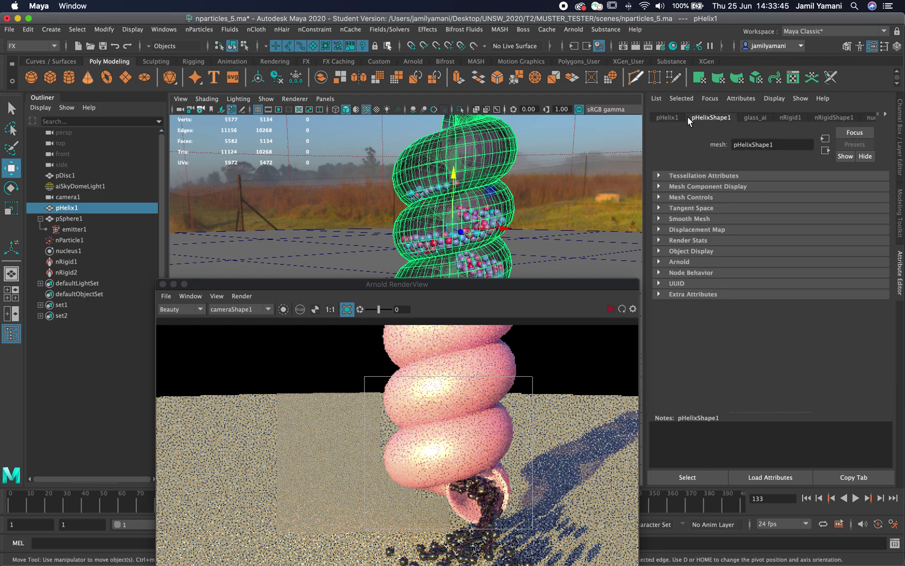
click(693, 263)
click(743, 289)
drag(598, 284, 582, 124)
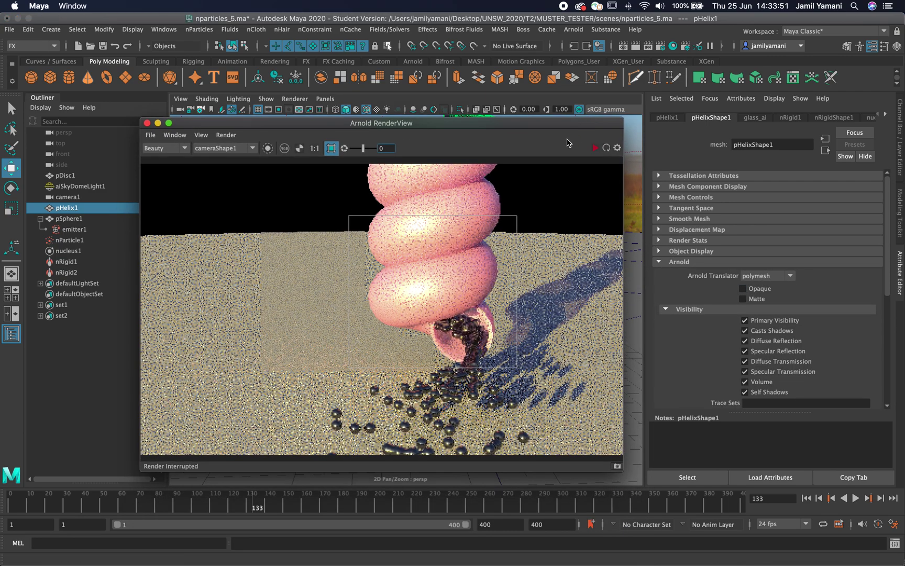
click(595, 149)
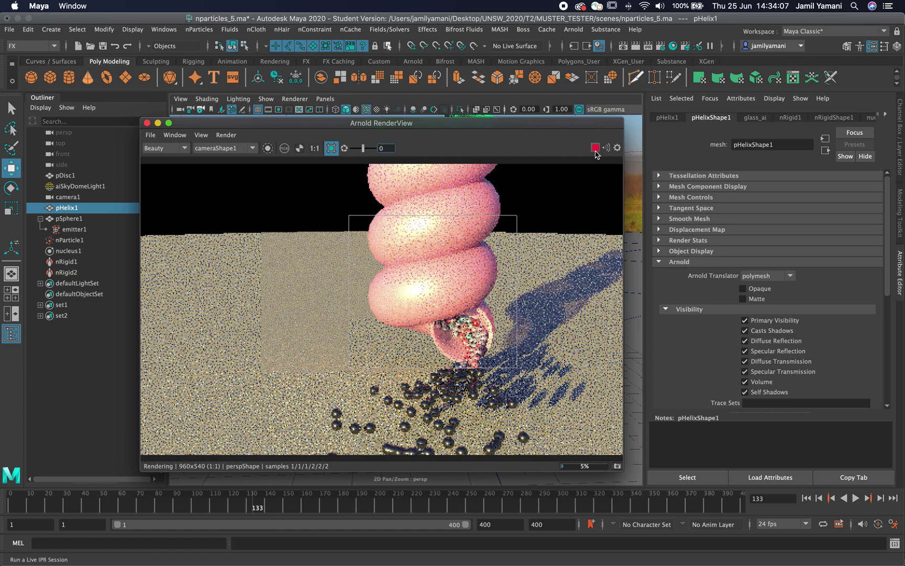
Step: Recheck pHelixShape1's Arnold attributes and save the scene, accepting the student version notice
drag(545, 125, 457, 327)
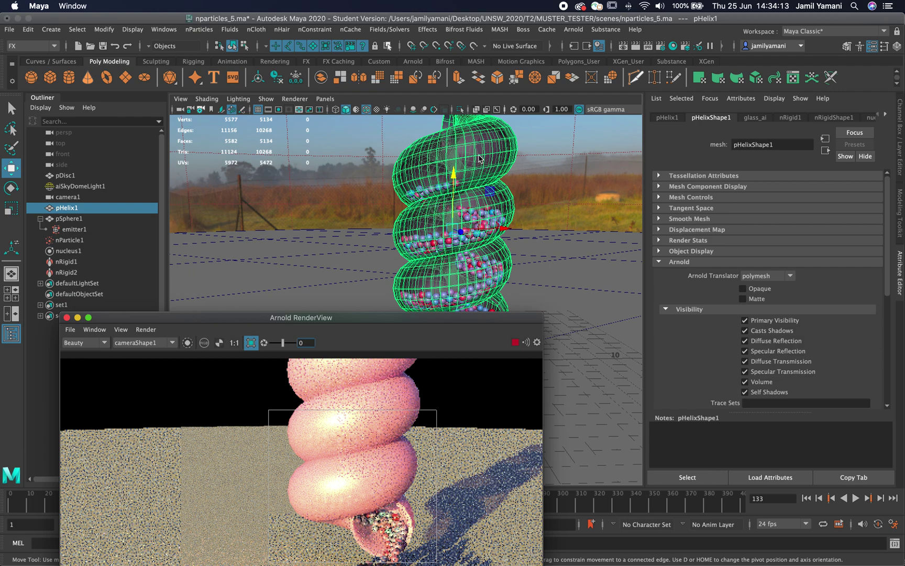
click(667, 118)
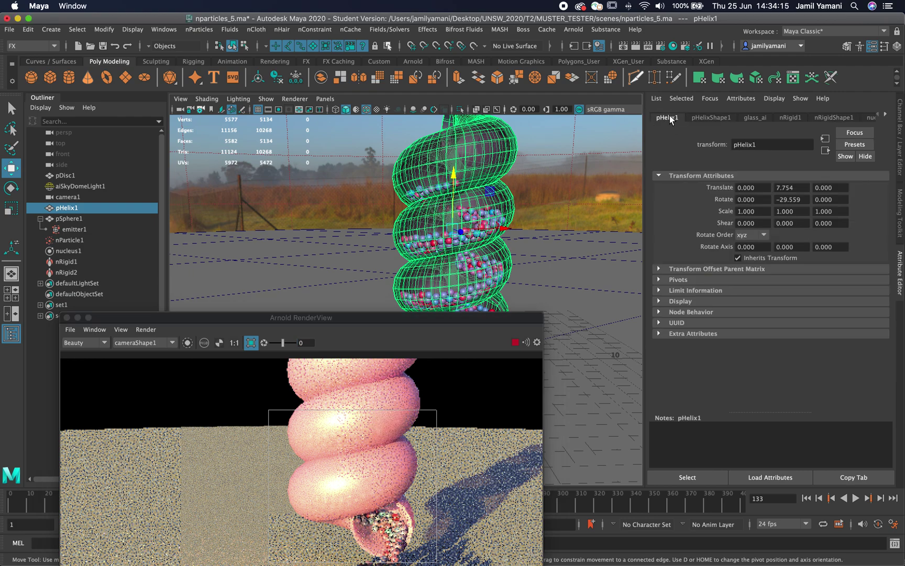
click(708, 118)
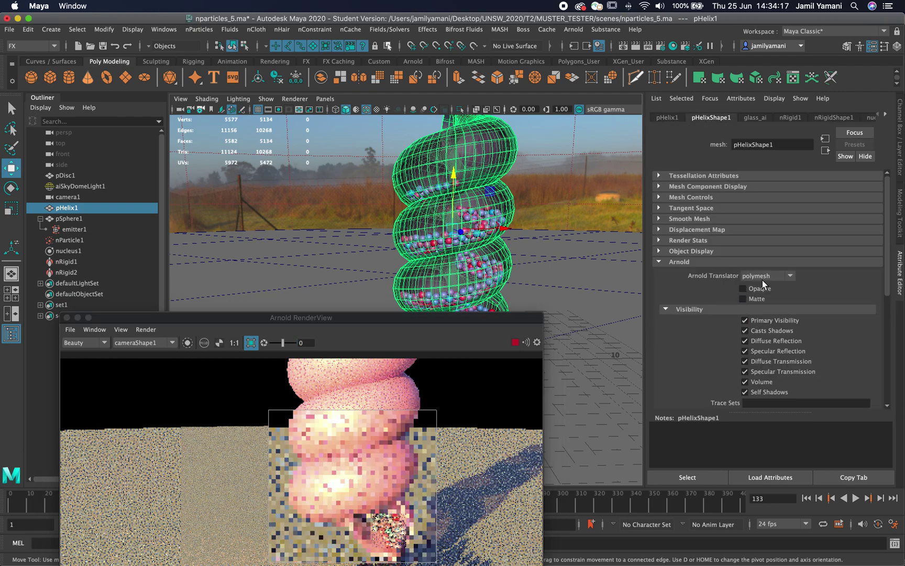
key(q)
key(super+s)
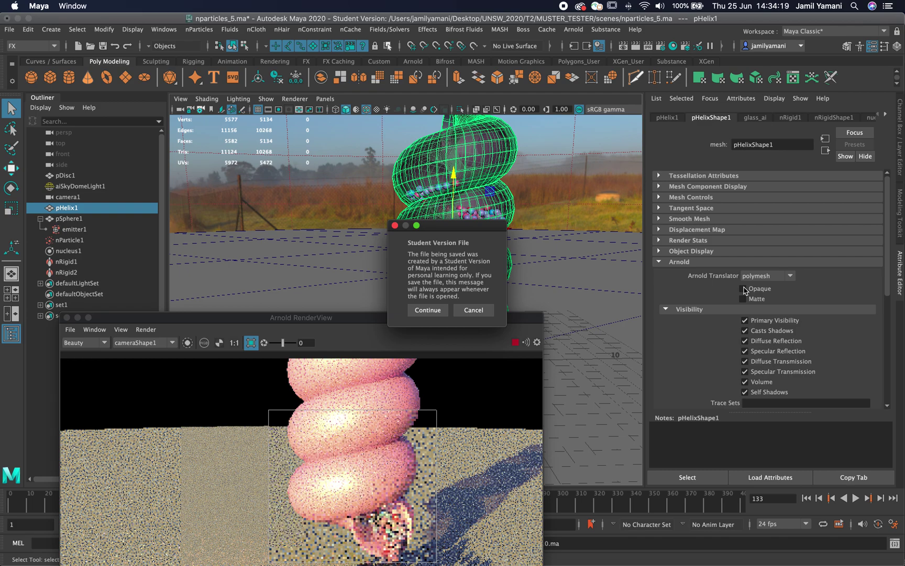
click(428, 310)
key(w)
Step: Turn off the crop region so Arnold renders the full frame, then move the RenderView off the viewport
drag(398, 313, 387, 146)
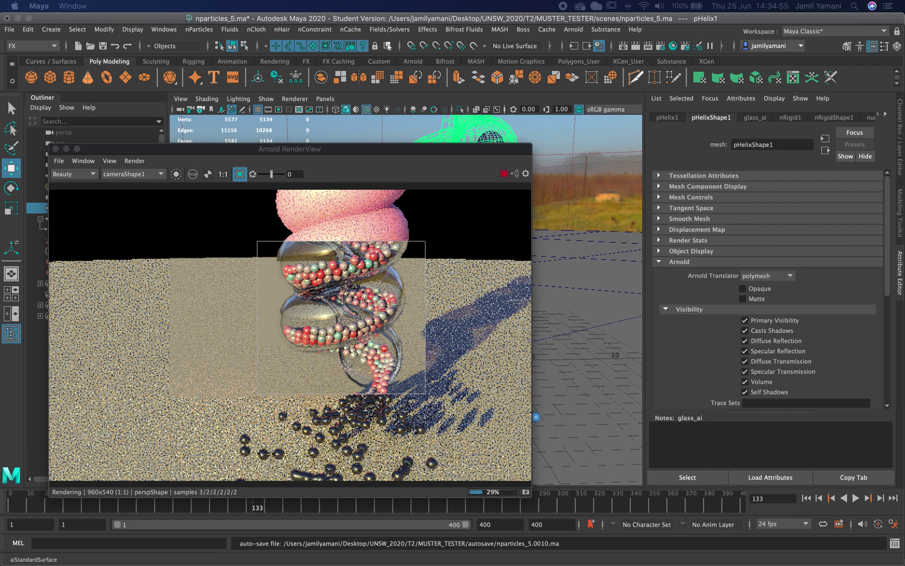
click(240, 174)
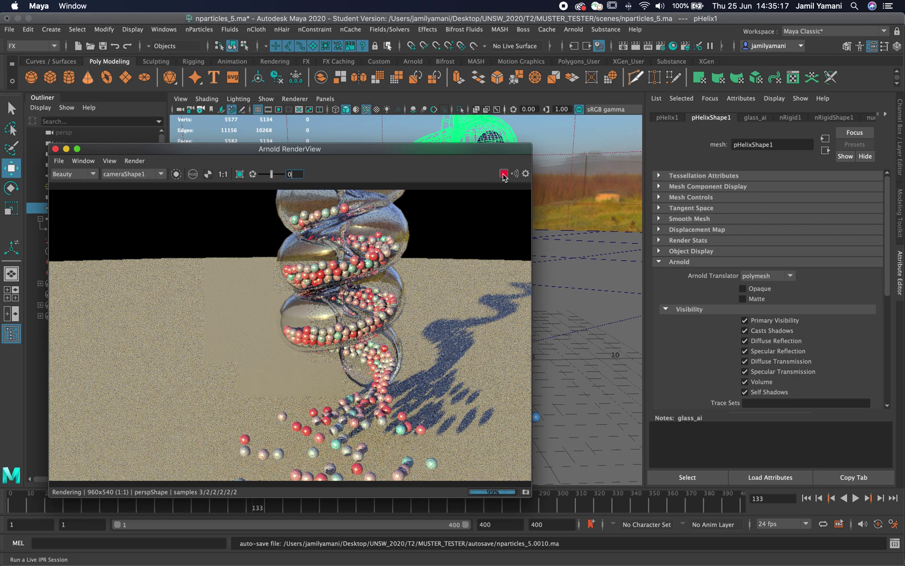
drag(485, 151, 31, 118)
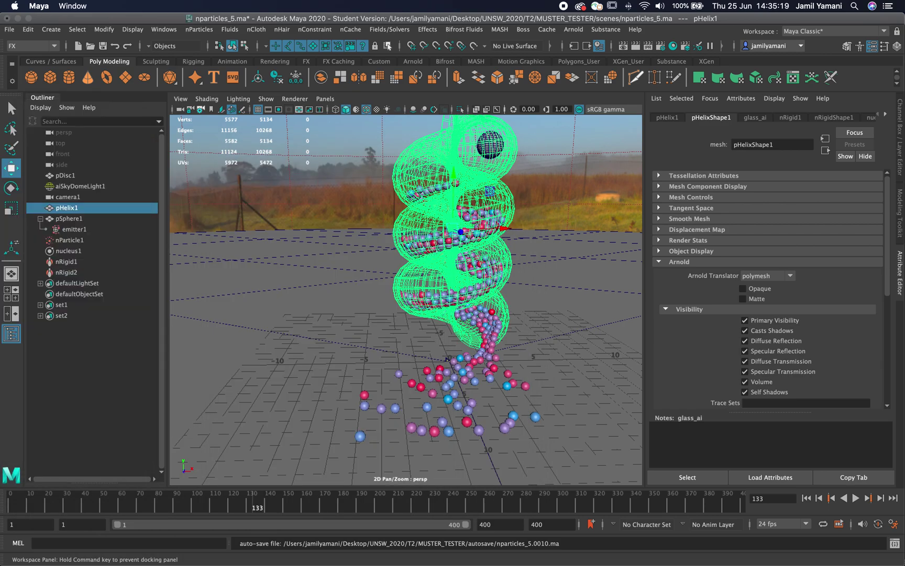
Step: Set the collision thickness of the floor's nRigid2 to 0
alt+drag(461, 359, 398, 363)
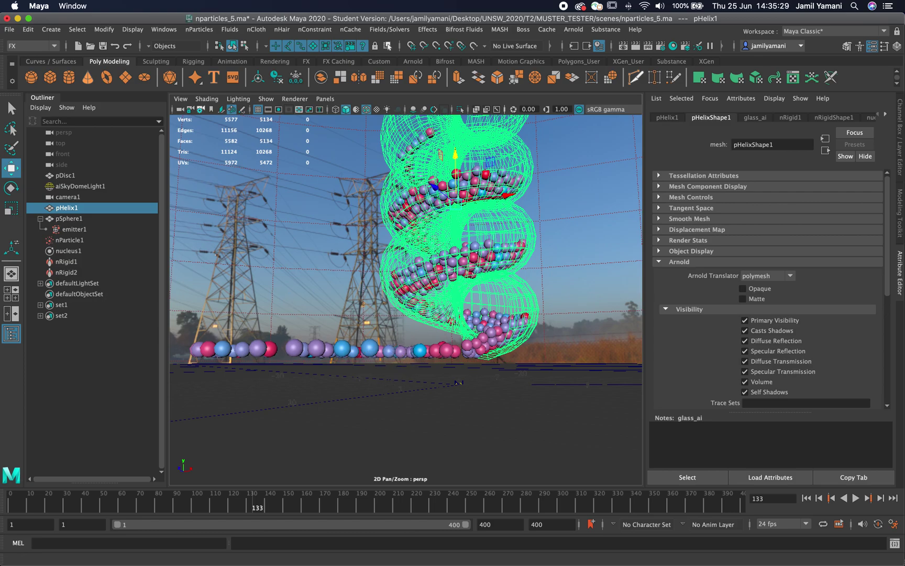
drag(0, 33, 300, 97)
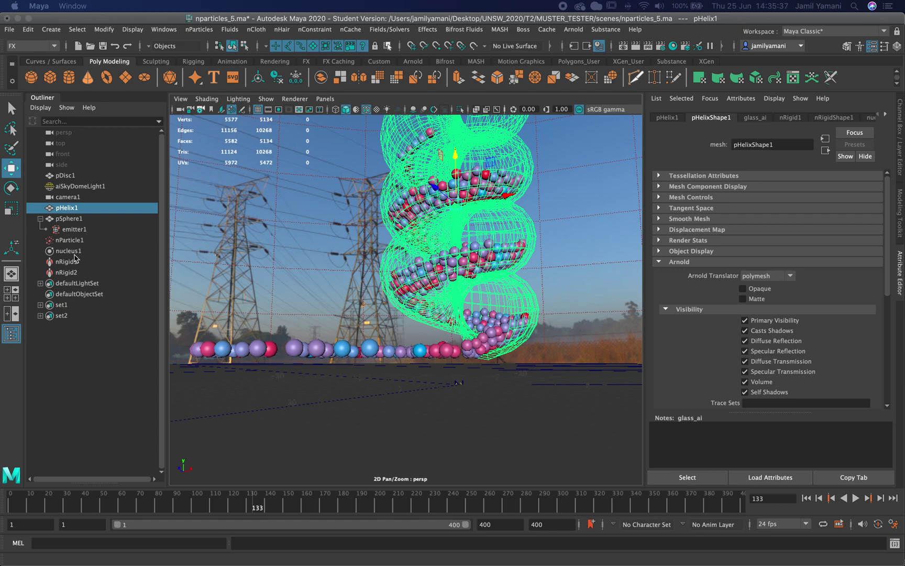
click(79, 273)
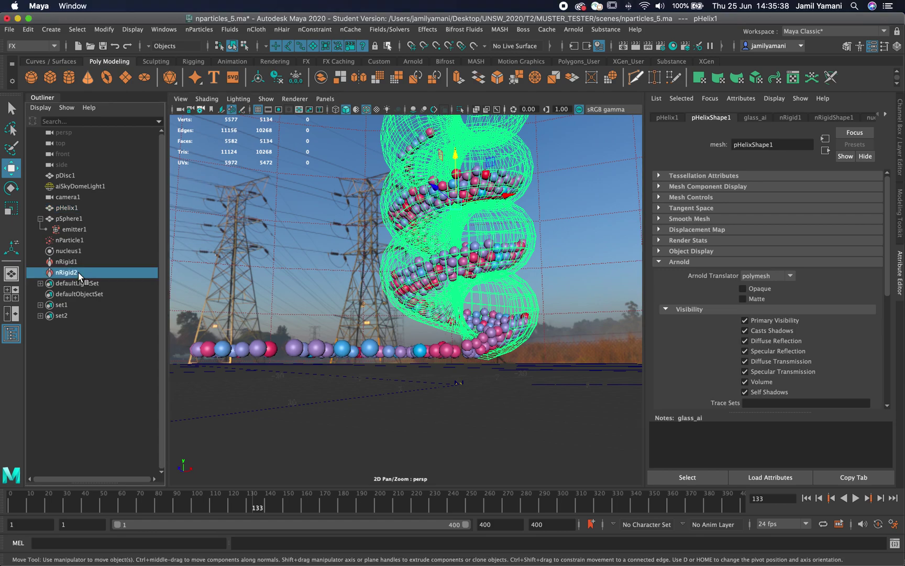
click(757, 245)
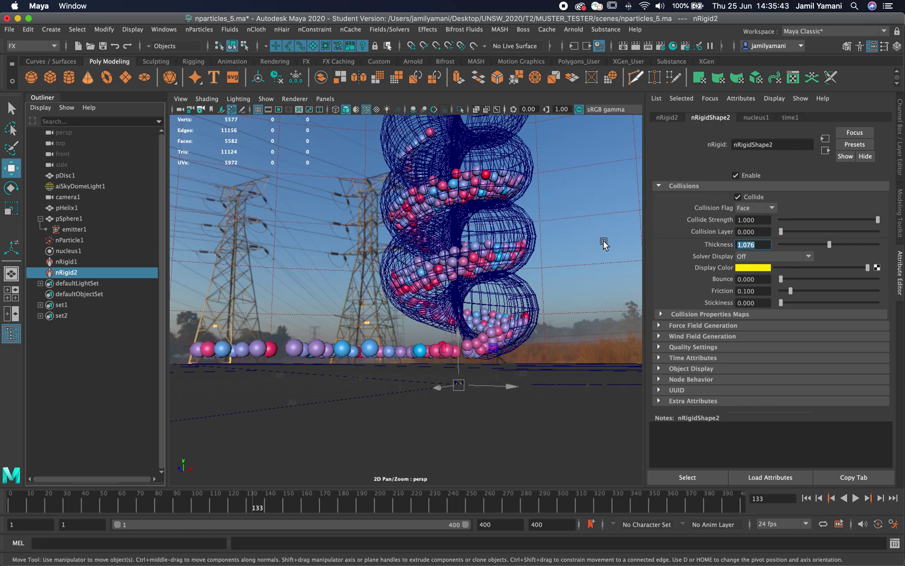
text(0)
key(Return)
Step: Set the collision thickness of the helix's nRigid1 to 0
click(77, 261)
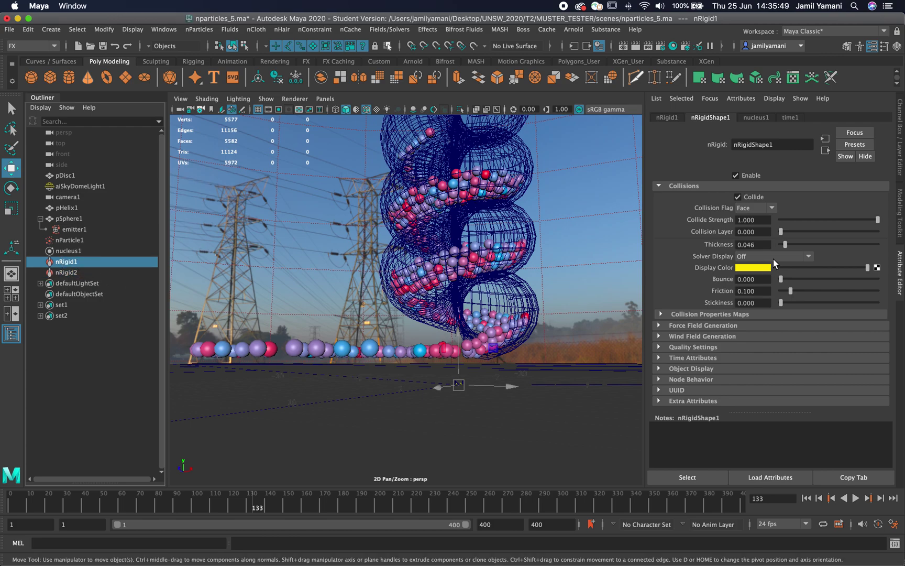
click(765, 245)
key(Return)
text(0)
key(Return)
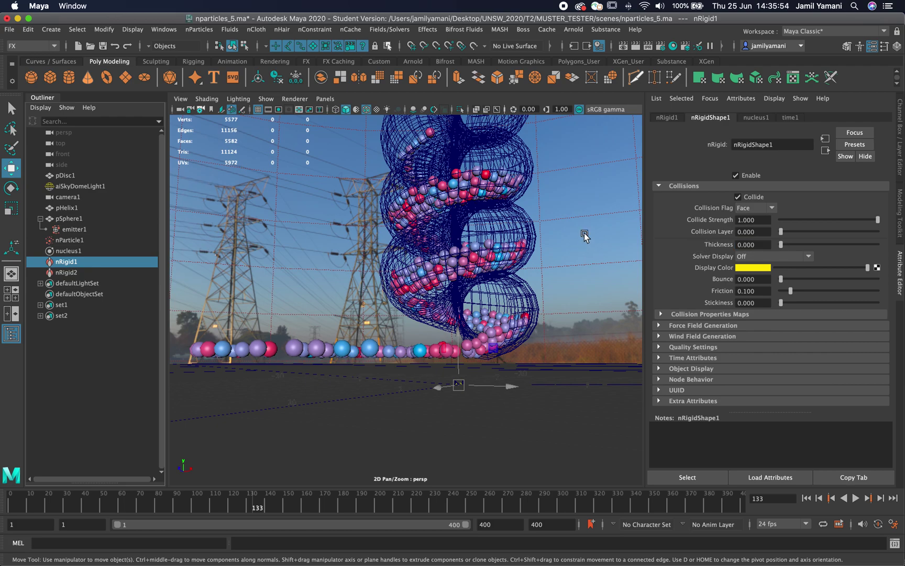
Step: Replay the particle simulation from the first frame and stop it at about frame 272
click(806, 498)
click(855, 499)
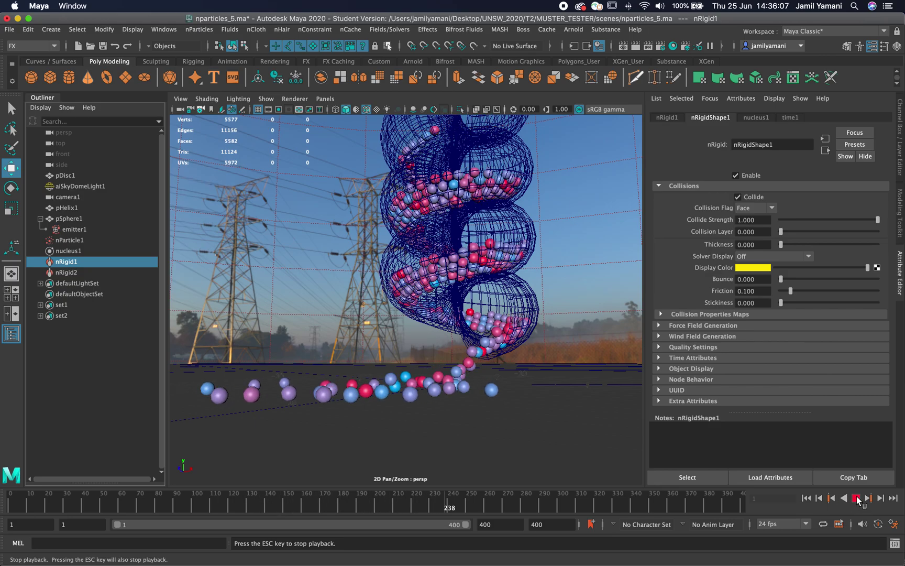
click(857, 498)
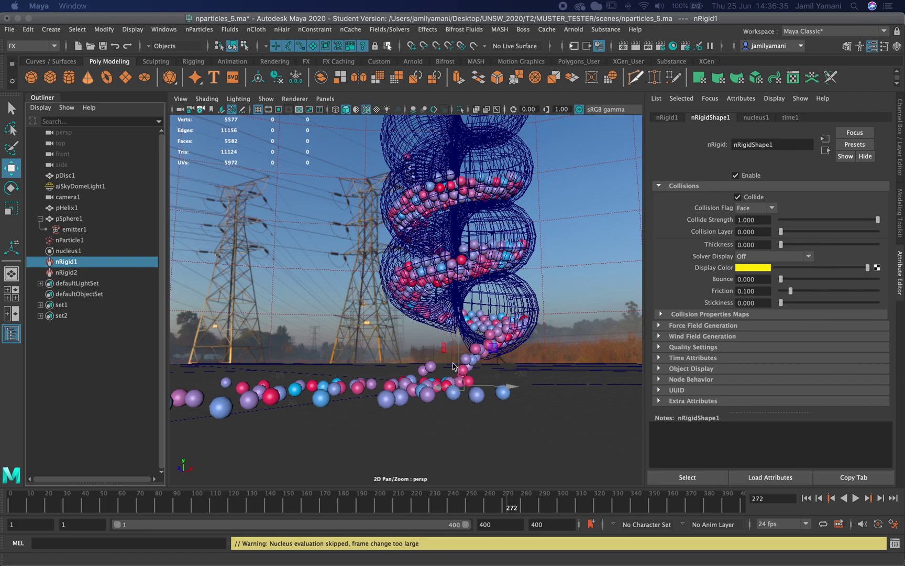
Step: Shape nParticle1's Radius Scale ramp into a zigzag of alternating high and low points, the last at about position 0.965, value 0.88
click(71, 240)
scroll(856, 232, down, 10)
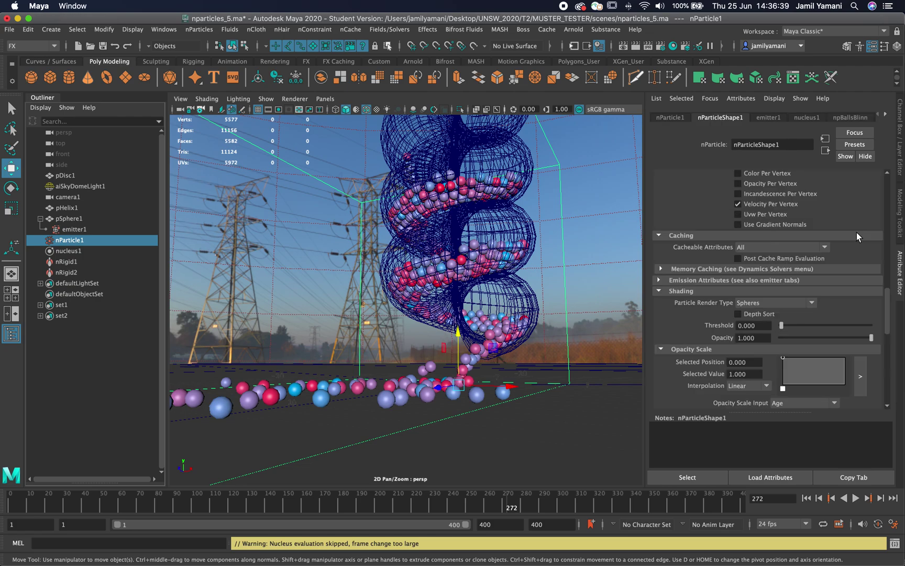
scroll(842, 228, up, 10)
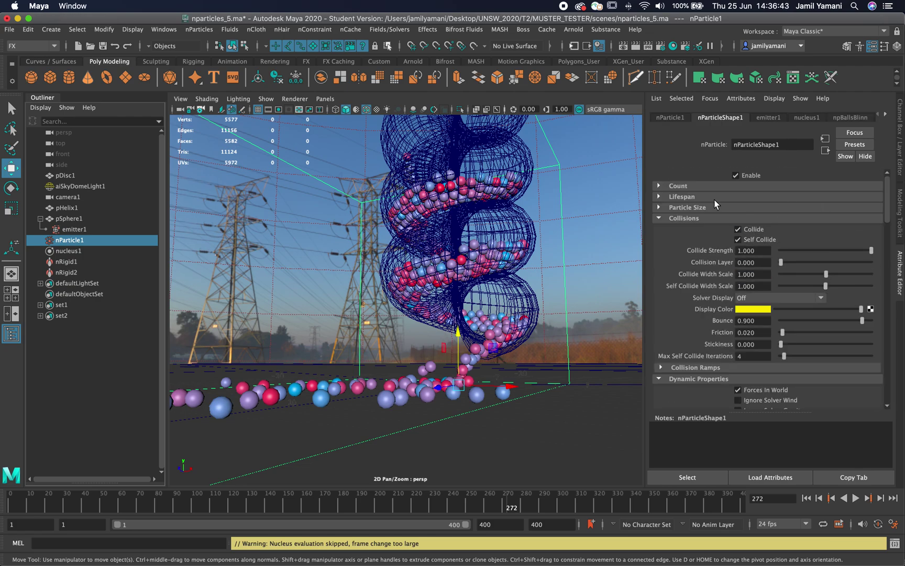
click(659, 207)
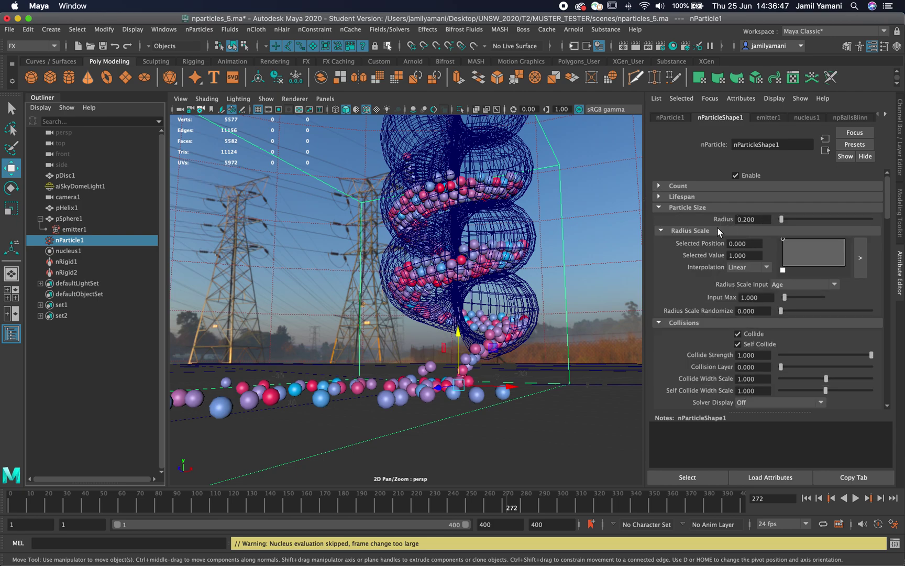
click(801, 242)
click(831, 245)
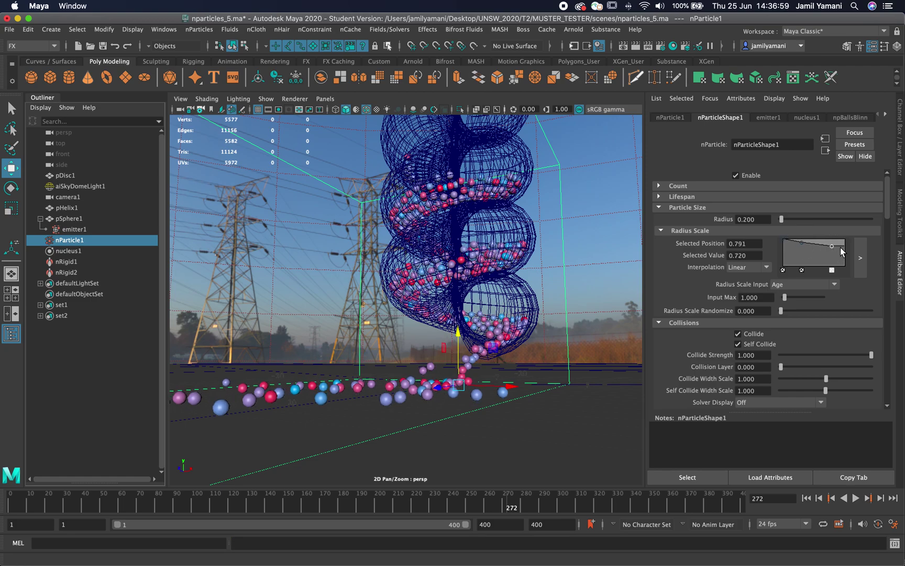
click(817, 245)
drag(803, 244, 836, 258)
click(831, 248)
click(837, 243)
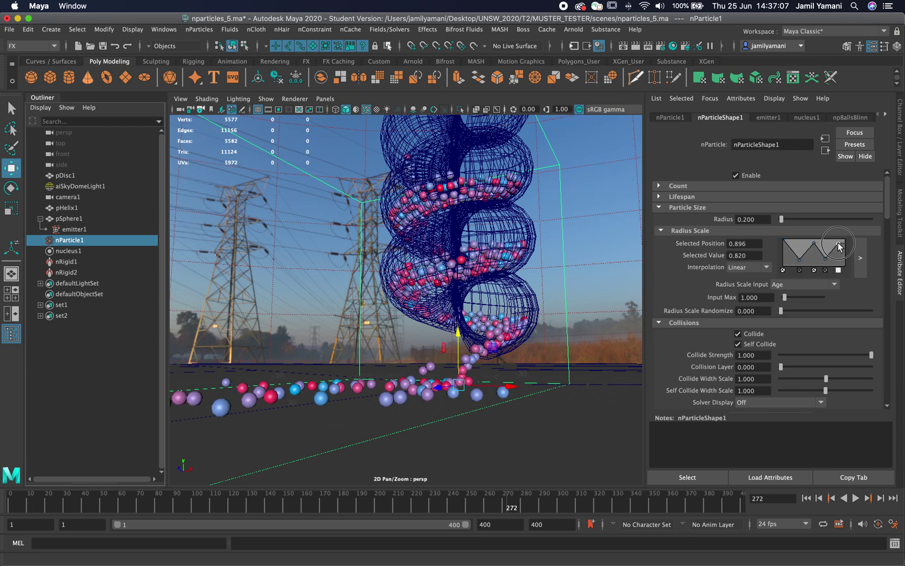
drag(838, 245, 842, 242)
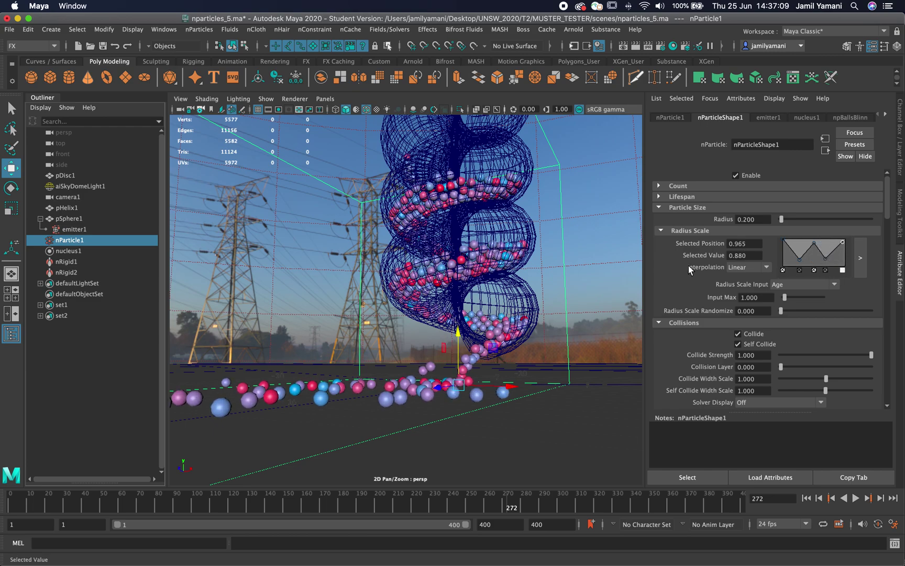
Step: Set nParticle1's Radius Scale Input to Randomized ID and its particle radius to 0.4
click(818, 284)
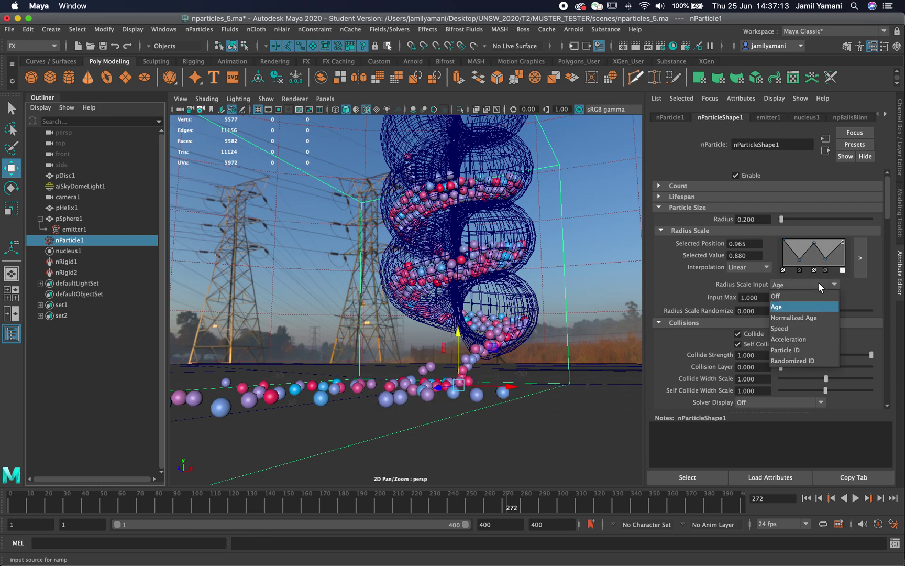
click(793, 361)
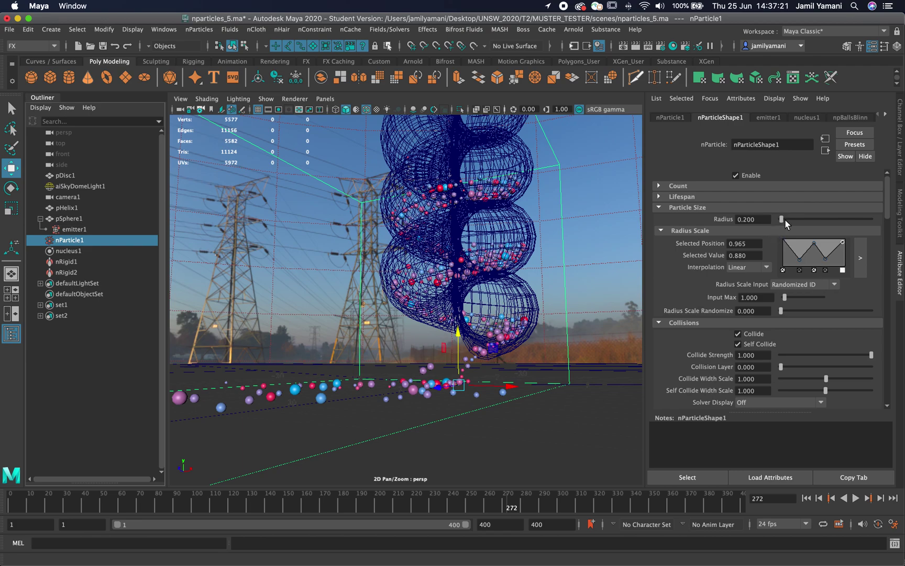
click(754, 219)
text(0.4)
key(Return)
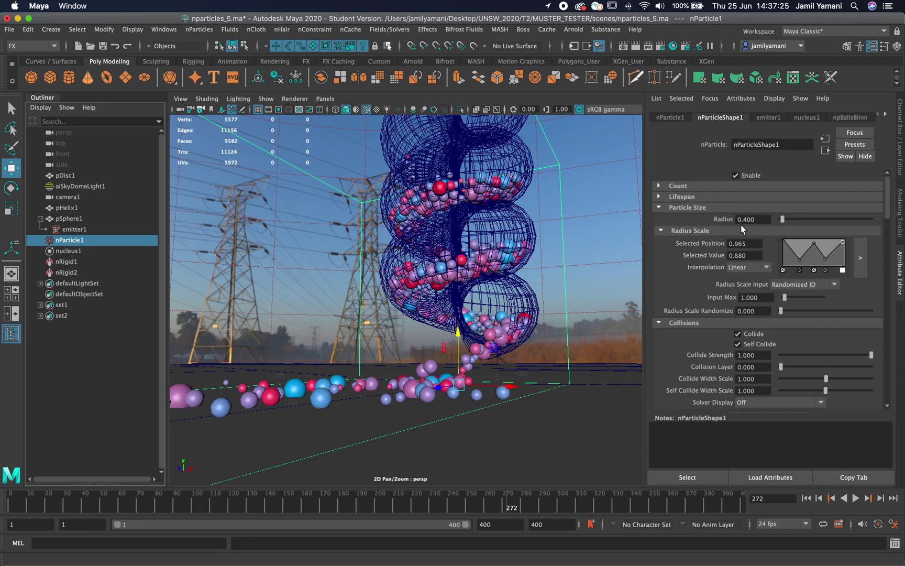
Step: Replay the particle simulation from the first frame and stop it at about frame 227
click(806, 498)
click(855, 498)
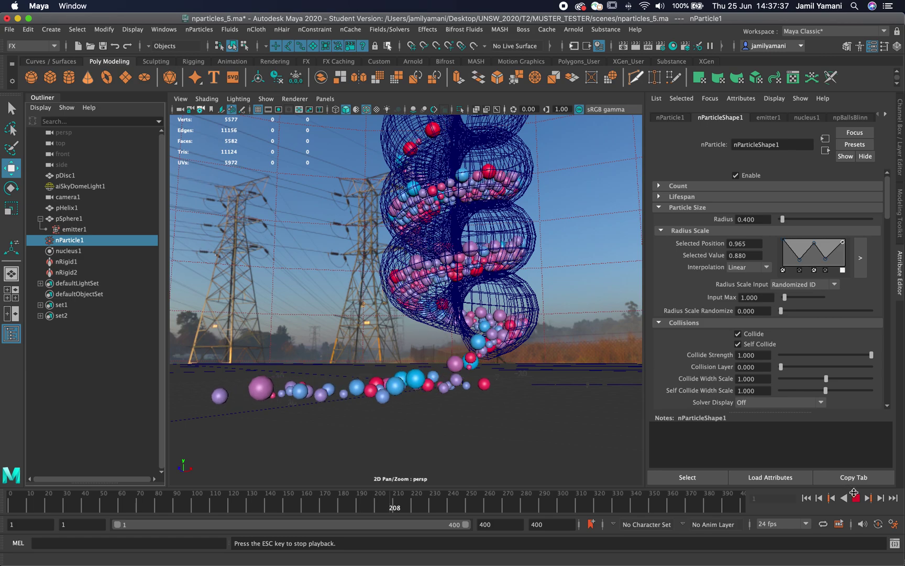
click(856, 498)
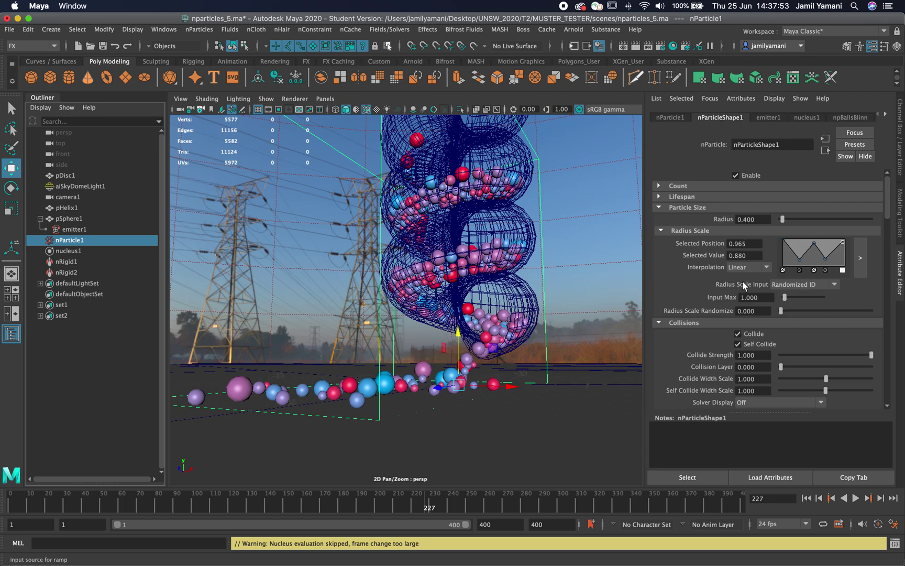
Step: Shape nParticle1's Opacity Scale ramp so it rises from 0 at the start to 1 at position 1
scroll(742, 283, down, 5)
scroll(743, 283, down, 4)
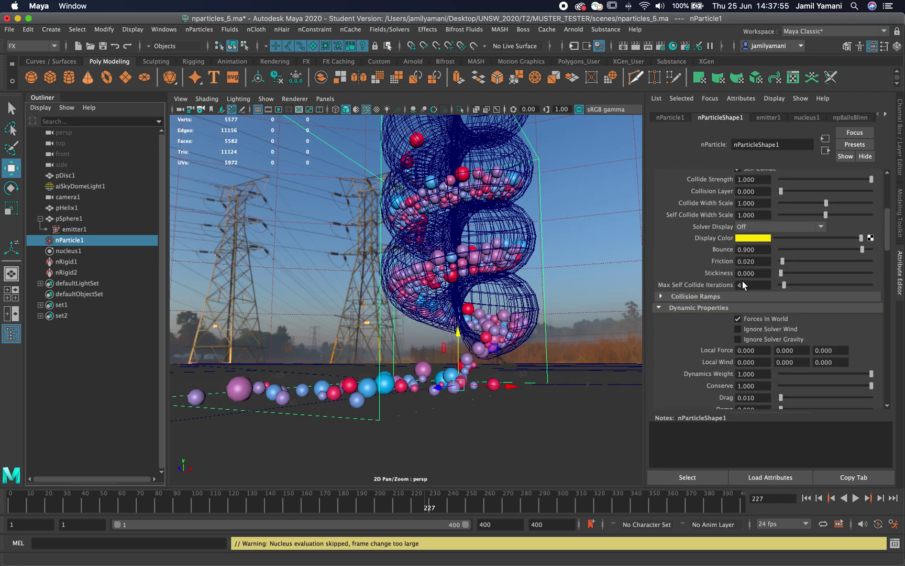
scroll(741, 280, down, 5)
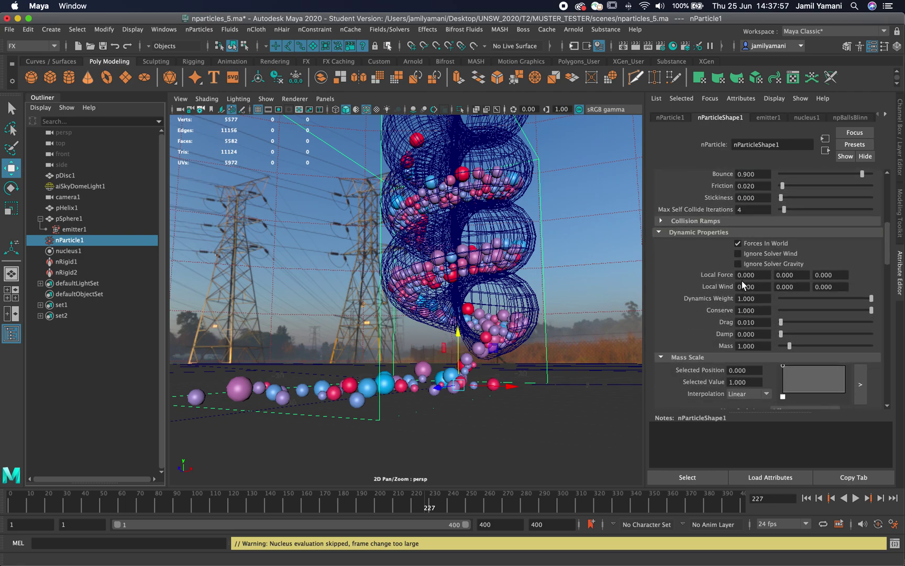
scroll(742, 282, down, 8)
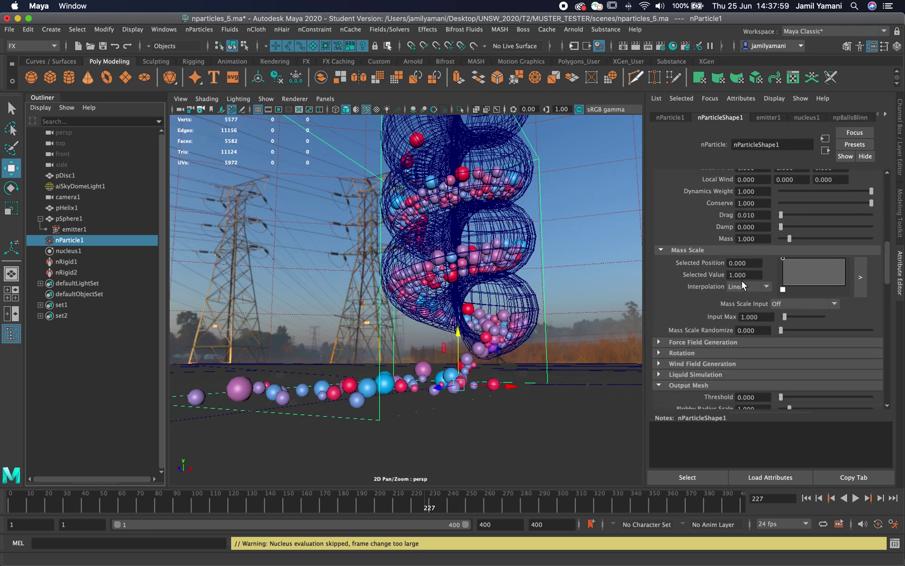
scroll(742, 283, down, 5)
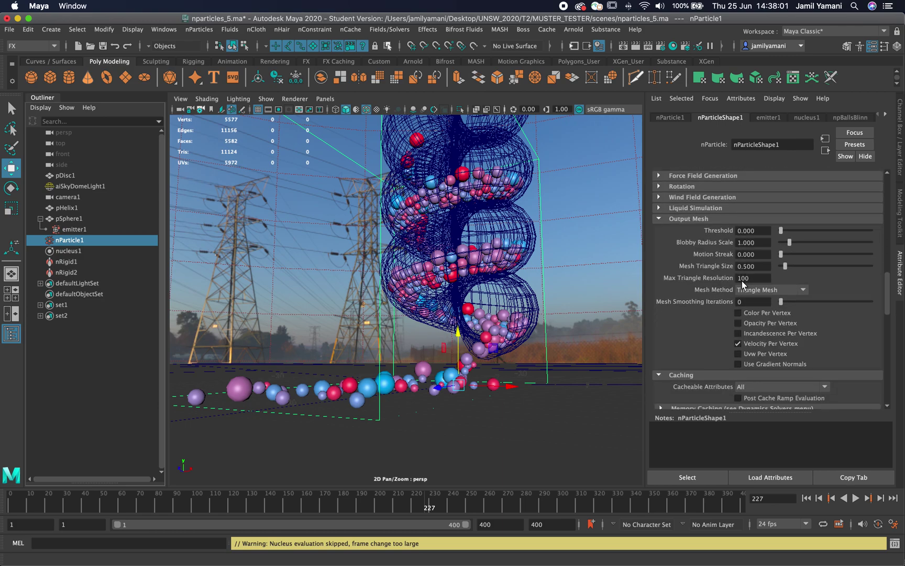
scroll(741, 281, down, 6)
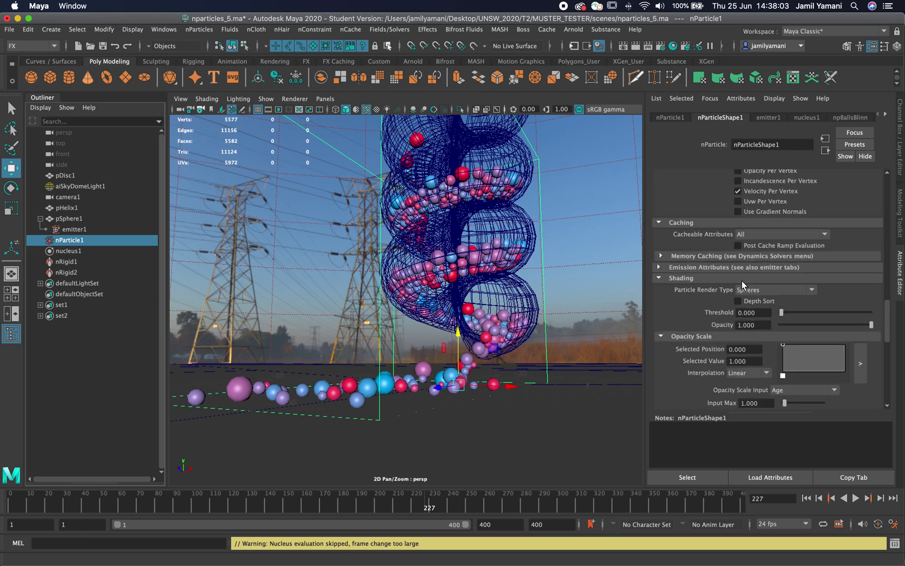
scroll(742, 280, down, 2)
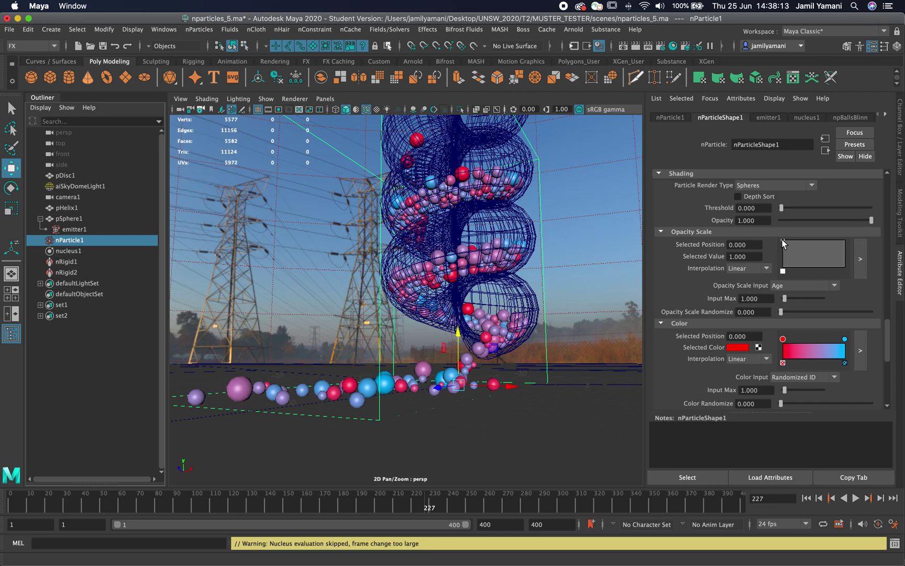
drag(783, 244, 848, 211)
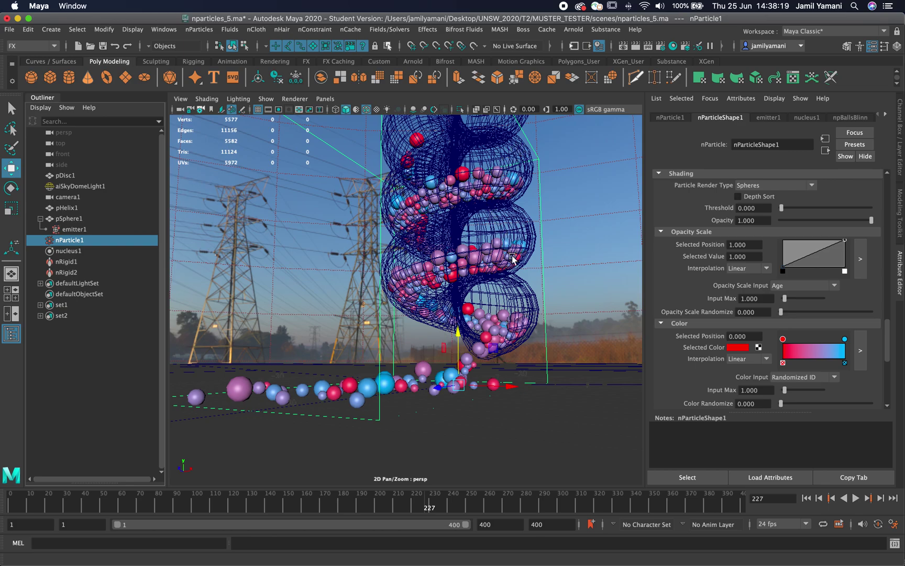
Step: Set nParticle1's Opacity Scale Input to Age with an Input Max of 2
alt+drag(477, 204, 449, 215)
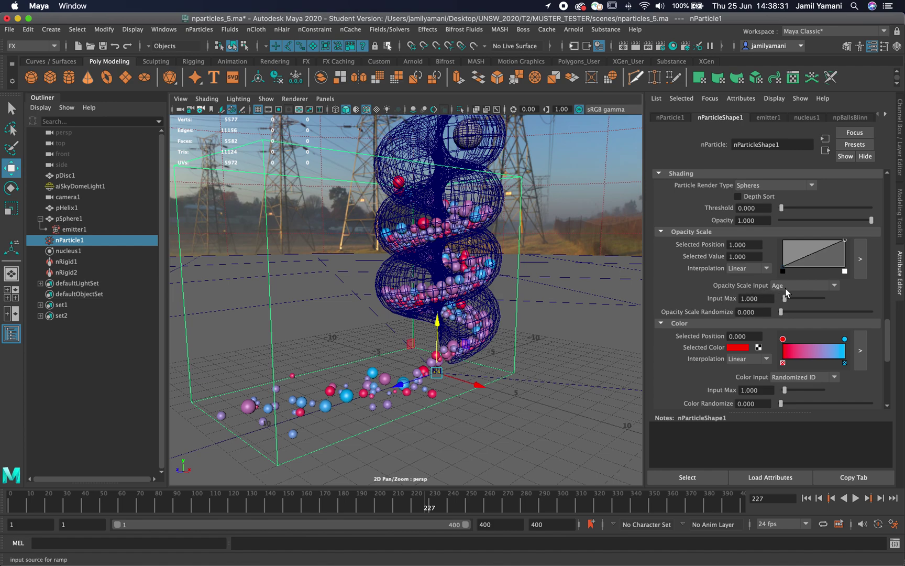
click(817, 286)
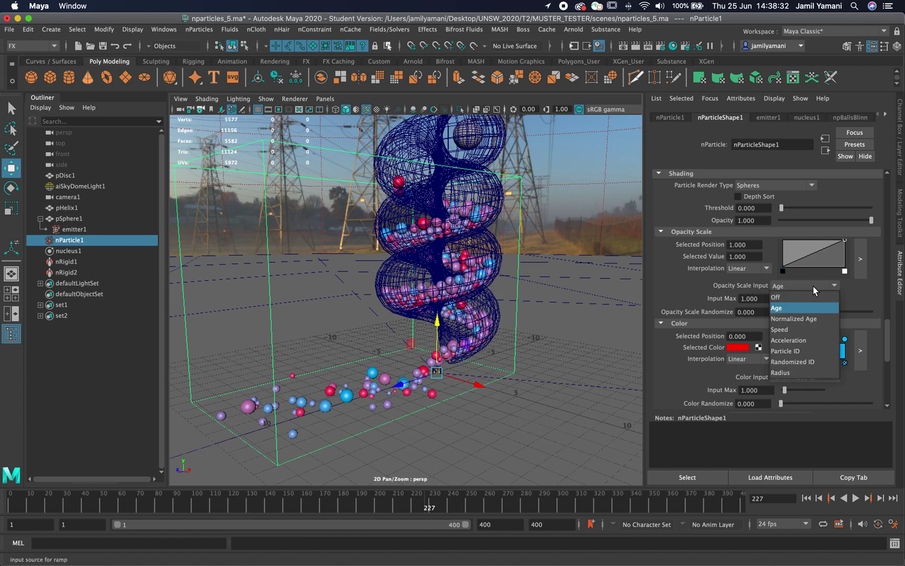
click(776, 309)
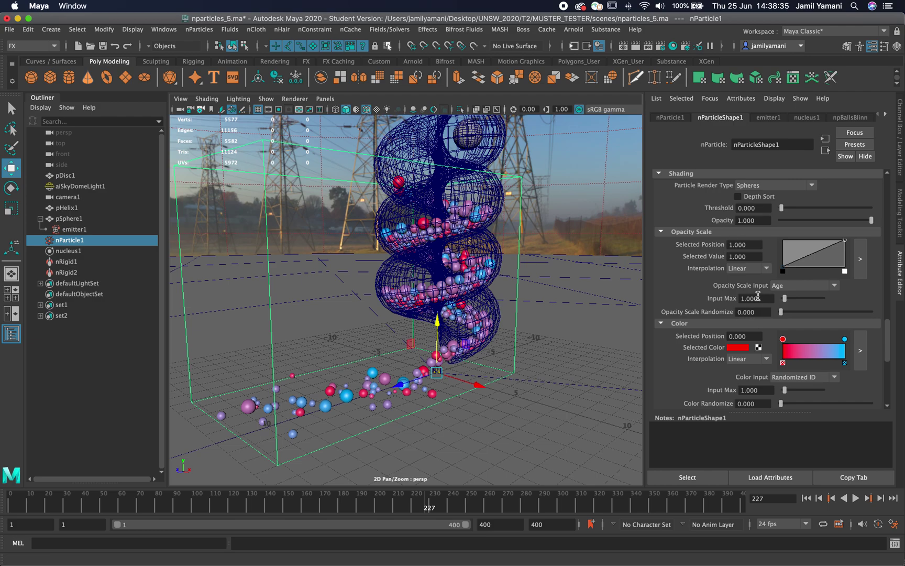
click(761, 299)
text(2)
key(Return)
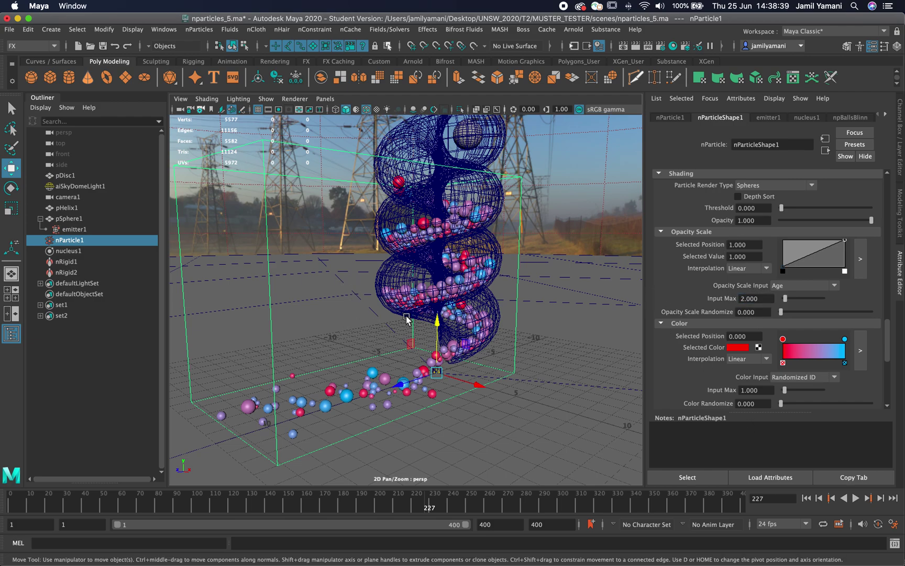
Step: Replay the particle simulation from the first frame and stop it at about frame 162
click(807, 499)
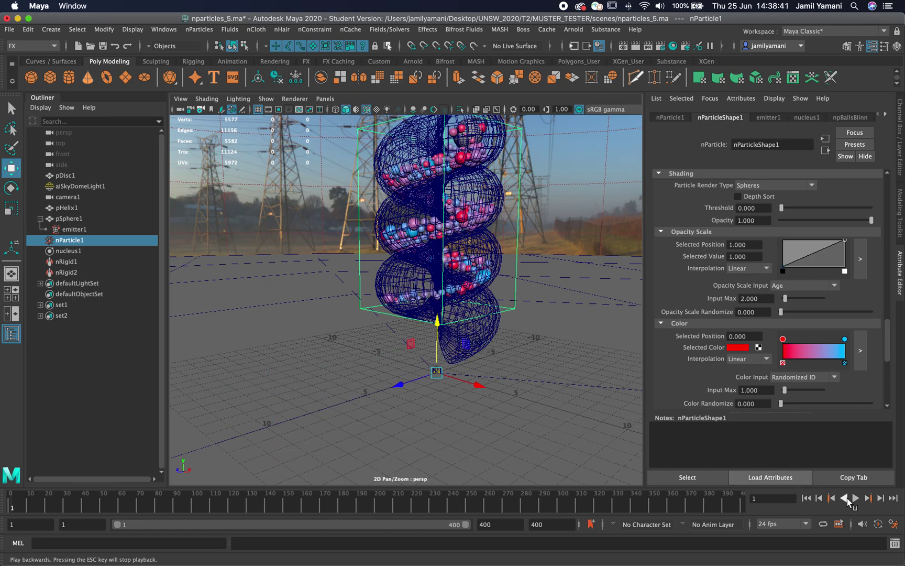
click(855, 498)
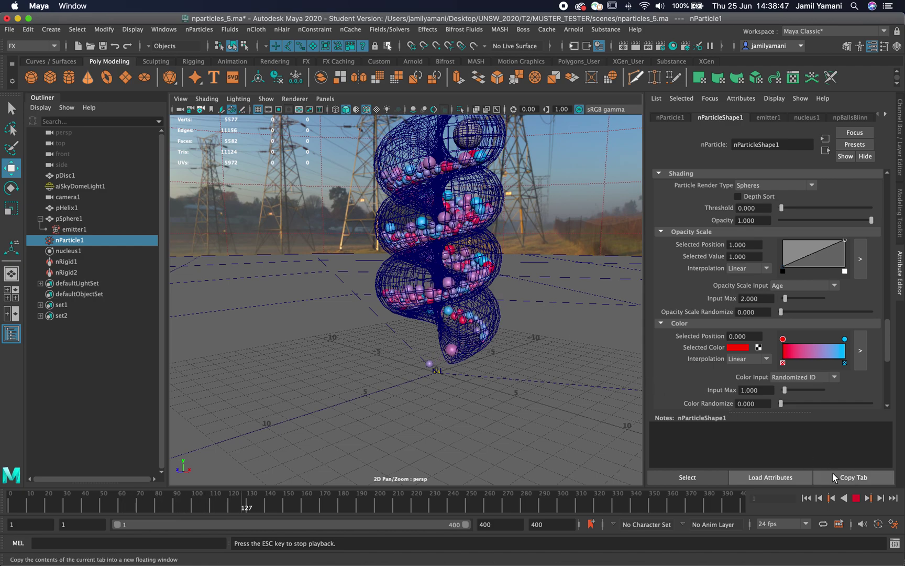
click(856, 498)
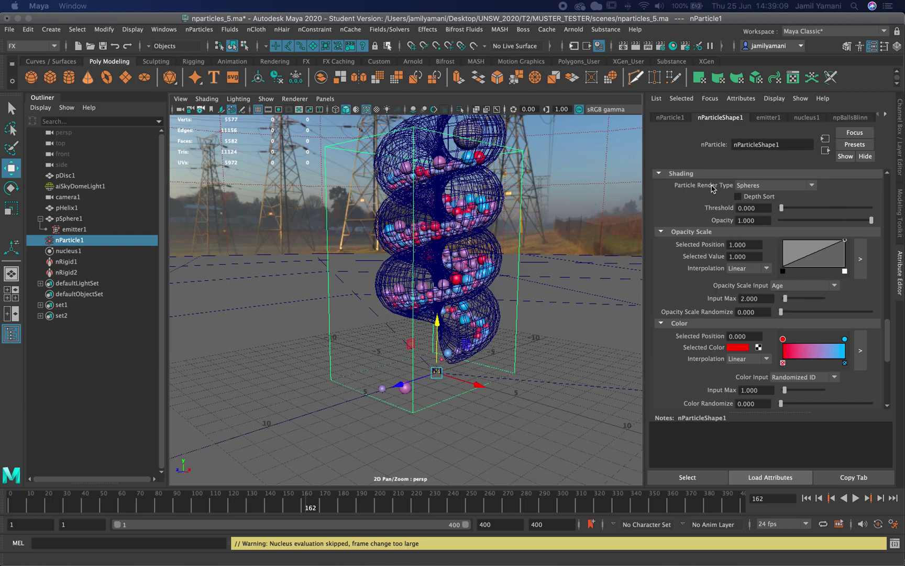
Step: Inspect the npBallsBlinn material attributes, return to the nParticleShape1 attributes and let the file save continue
click(841, 117)
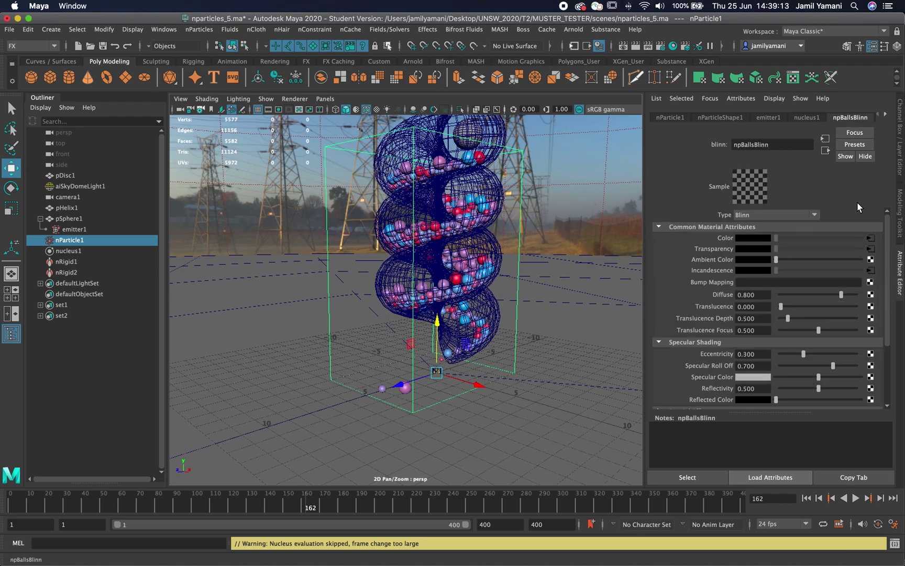
click(720, 117)
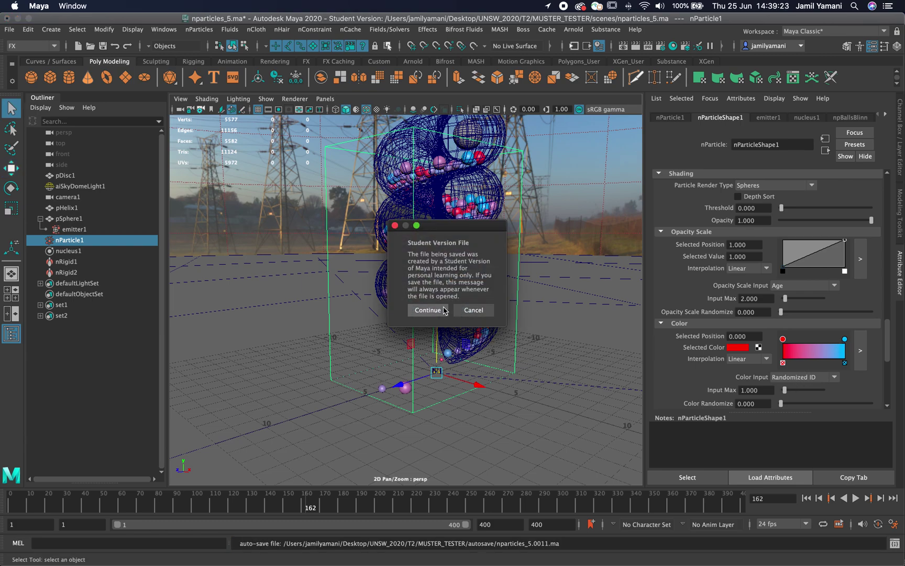
key(Return)
key(w)
Step: Add points at about 0.313, 0.652 and 0.826 to nParticle1's Color ramp and make the 0.313 point yellow
click(803, 349)
click(822, 350)
click(834, 350)
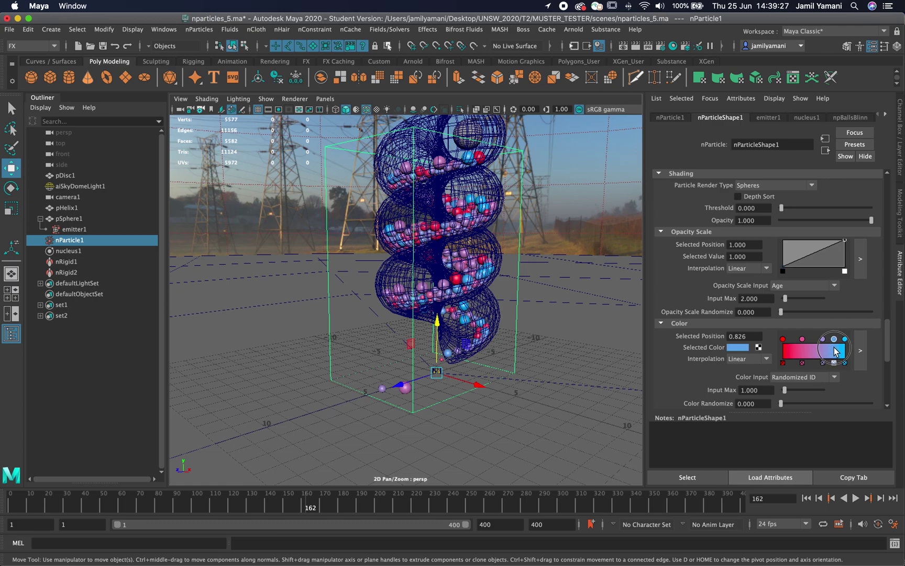
click(802, 339)
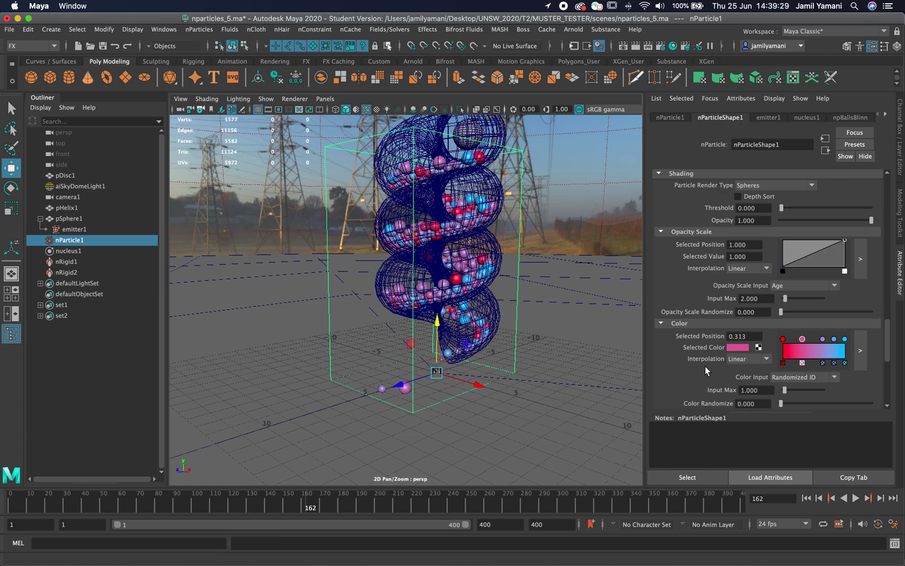
click(733, 347)
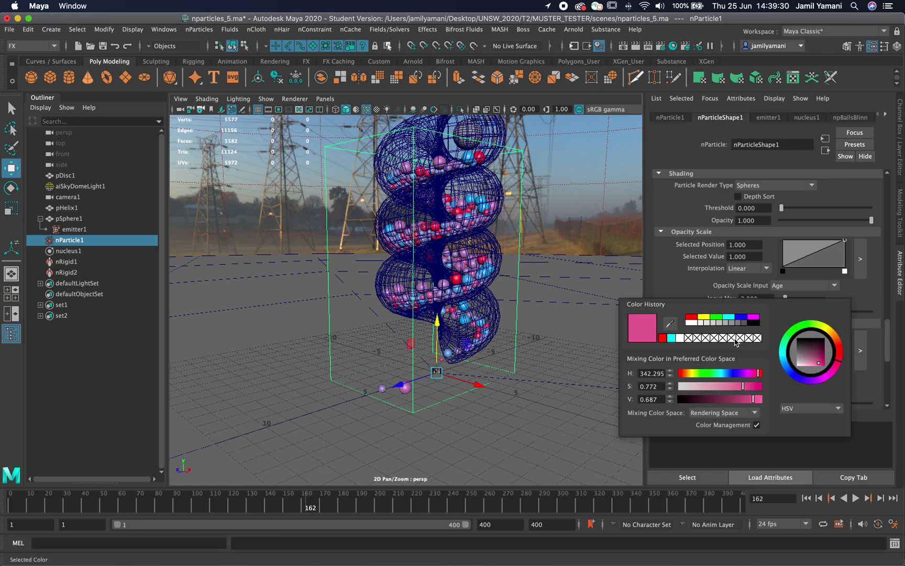
click(706, 320)
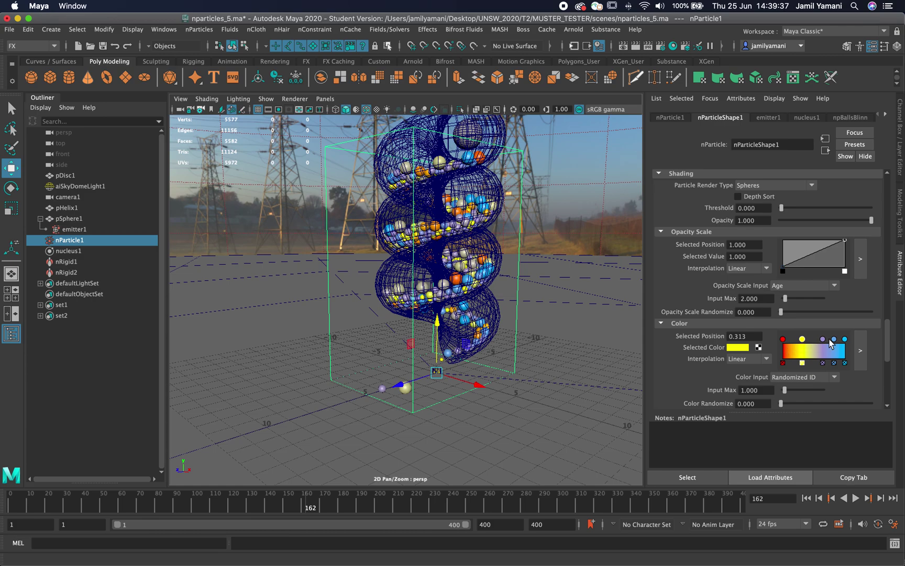
Step: Recolour the Color ramp's 0.652 point green (hue about 134, saturation 0.8) and its 0.826 point turquoise
click(822, 339)
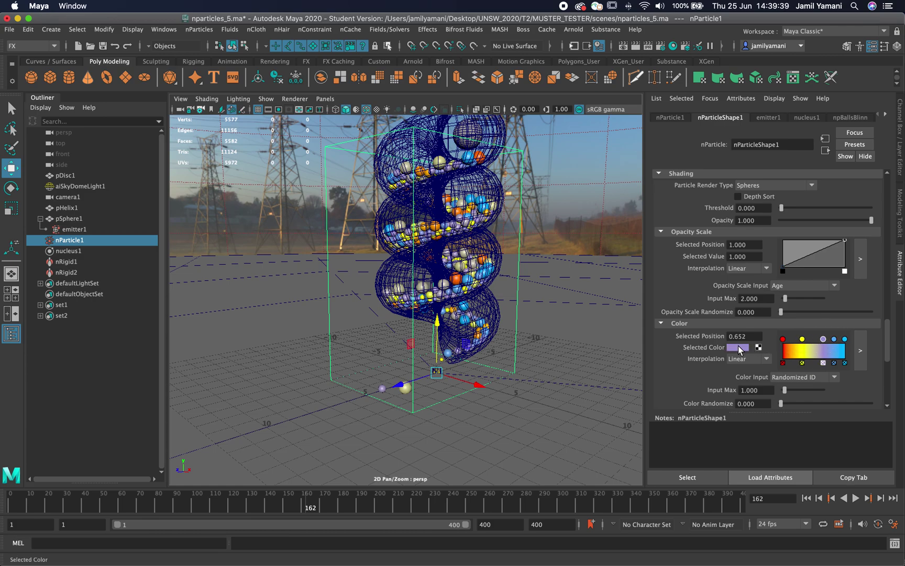
click(740, 347)
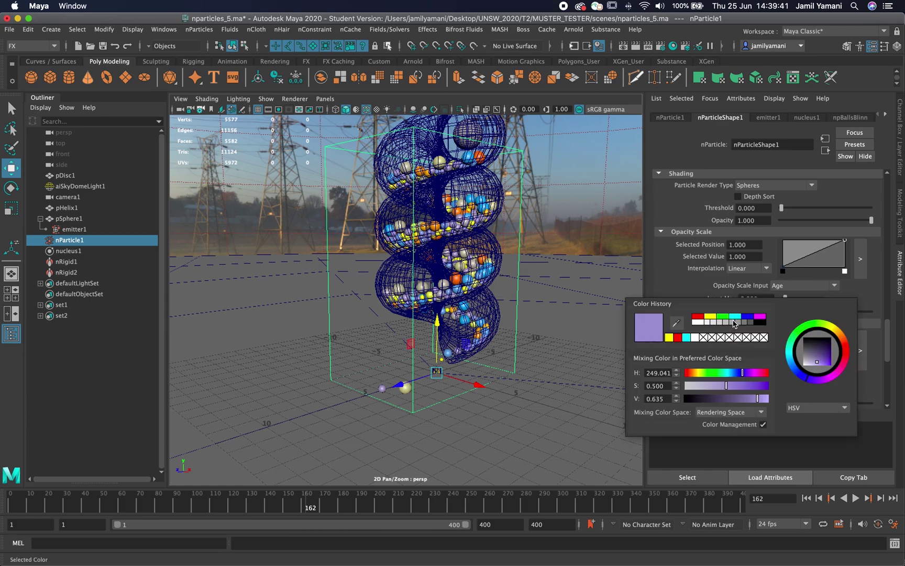
click(717, 373)
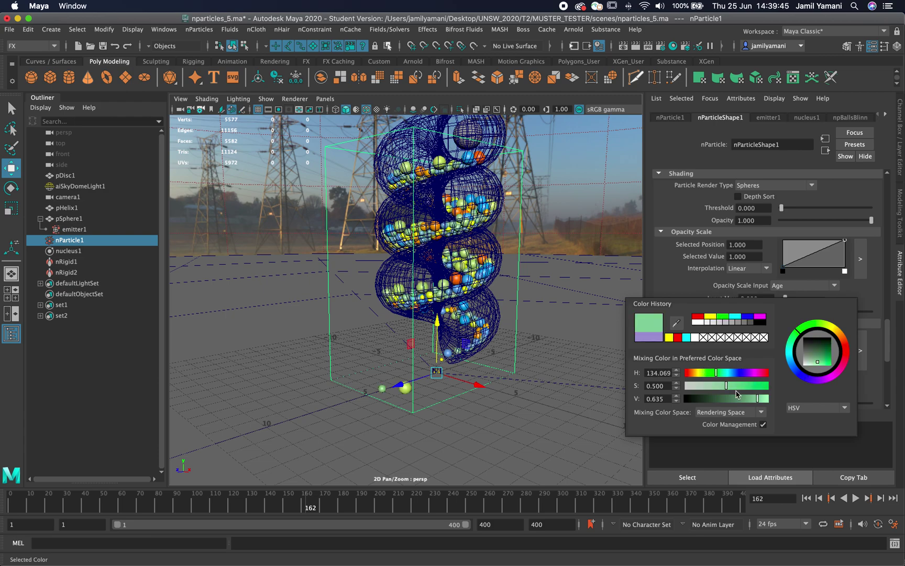
mouse_move(749, 390)
mouse_down()
mouse_move(760, 386)
mouse_move(751, 387)
mouse_up()
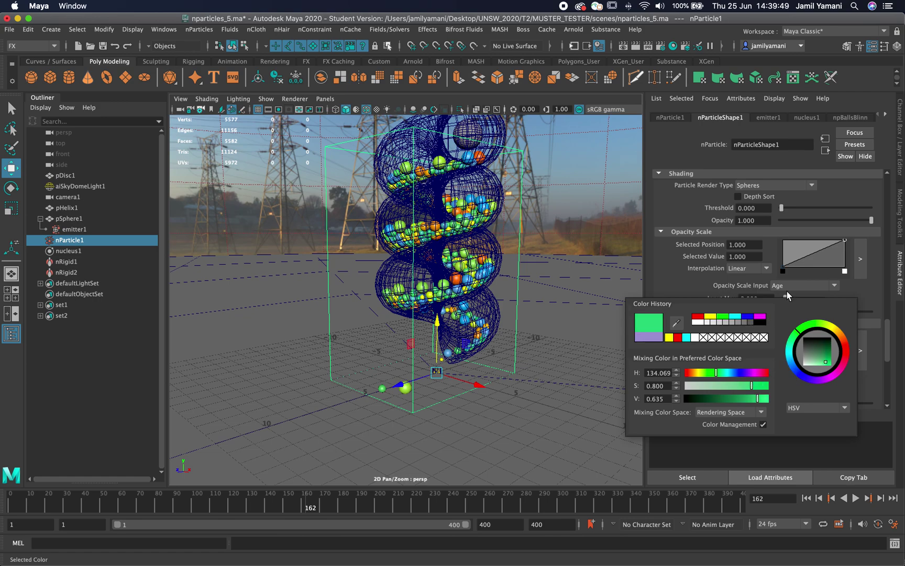
click(835, 340)
click(736, 348)
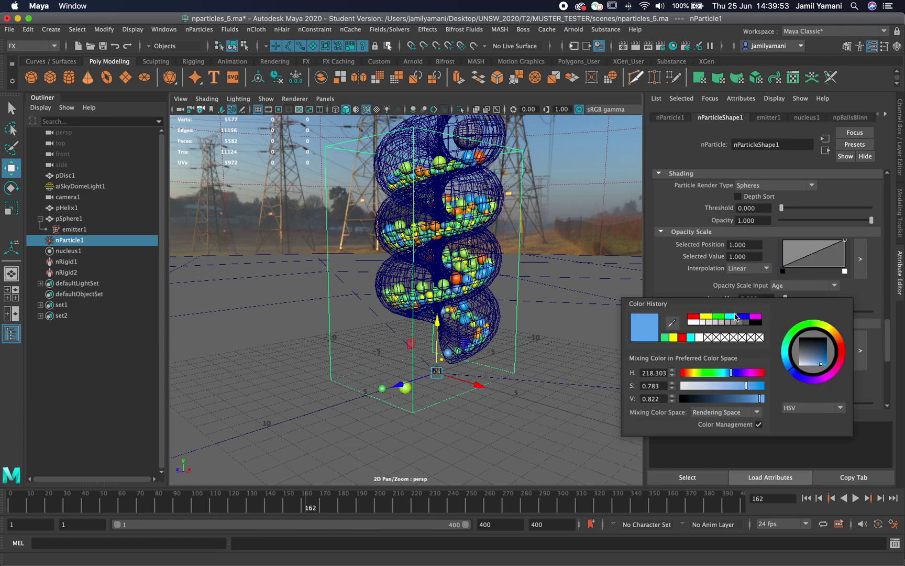
click(721, 373)
drag(724, 374, 722, 373)
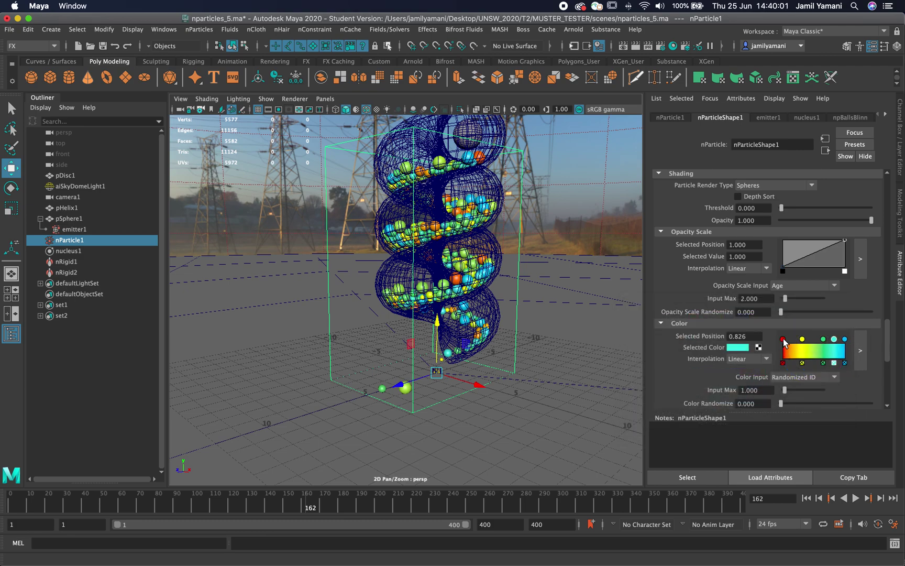
Step: Change the Color ramp's first point, at position 0, to blue
click(783, 339)
click(738, 347)
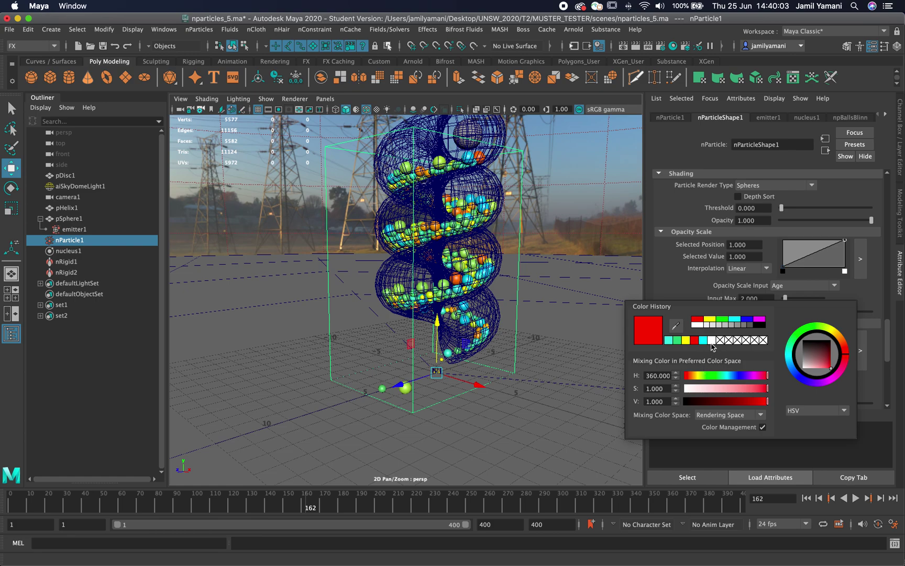
click(746, 320)
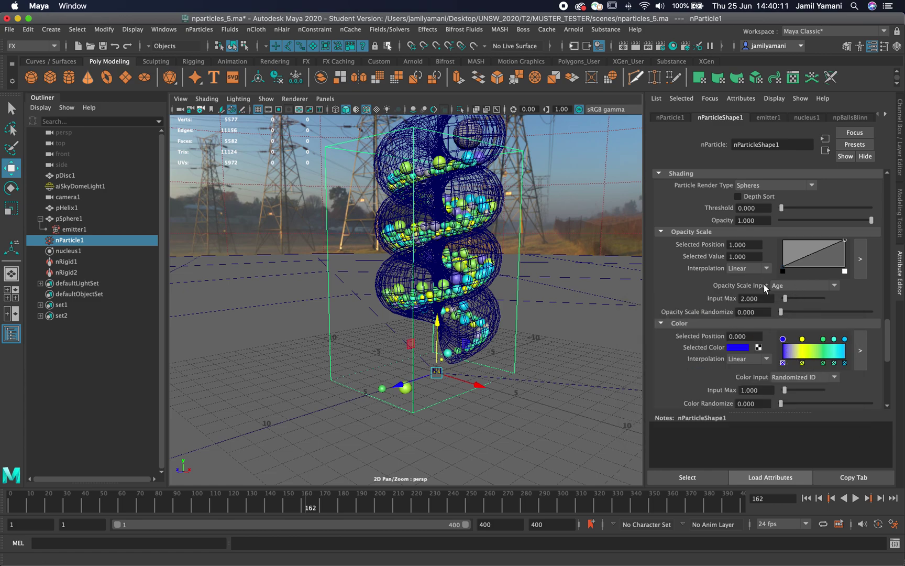
Step: Set nParticle1's Color Input to Randomized ID with an Input Max of 2
click(809, 380)
click(802, 453)
click(759, 390)
text(2)
key(Return)
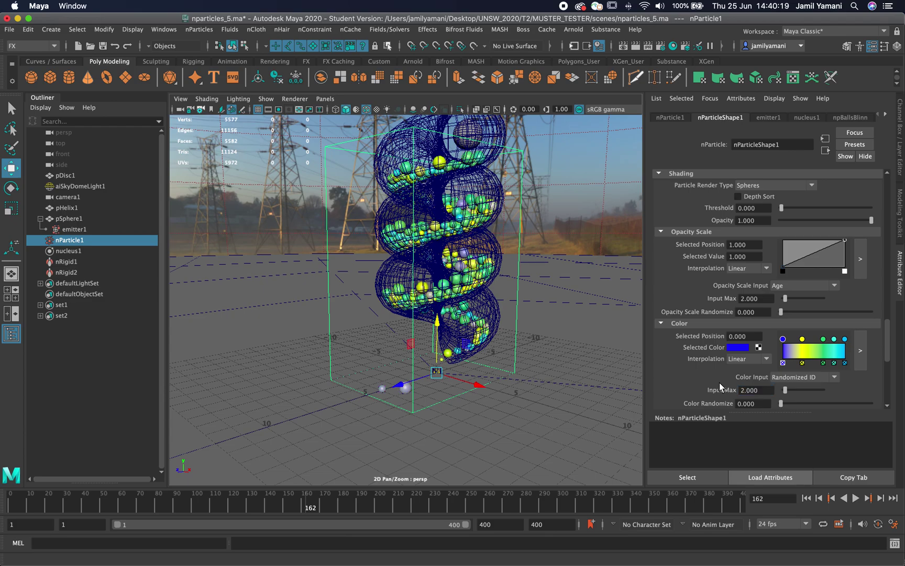
Step: Replay the recoloured particle simulation from the first frame and stop it at about frame 325
alt+drag(471, 267, 398, 241)
click(818, 498)
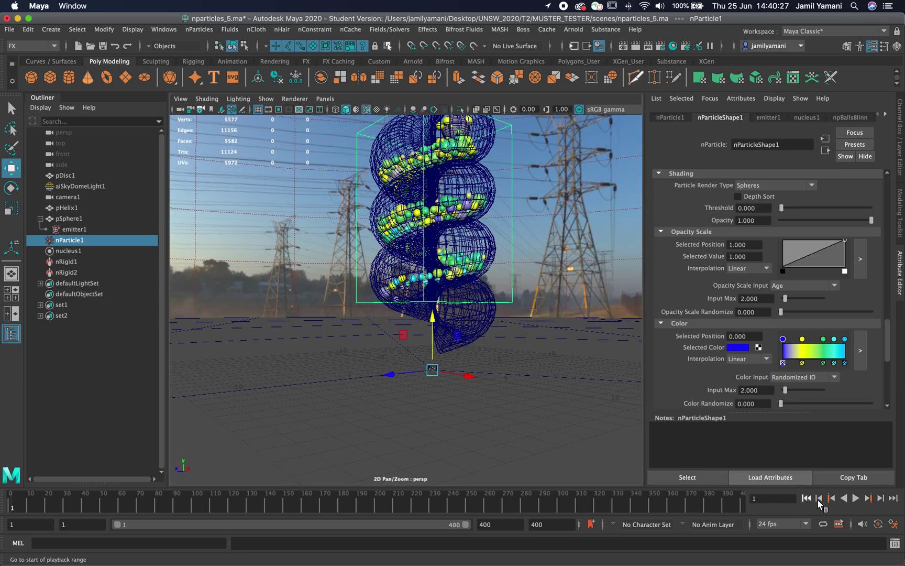
click(856, 498)
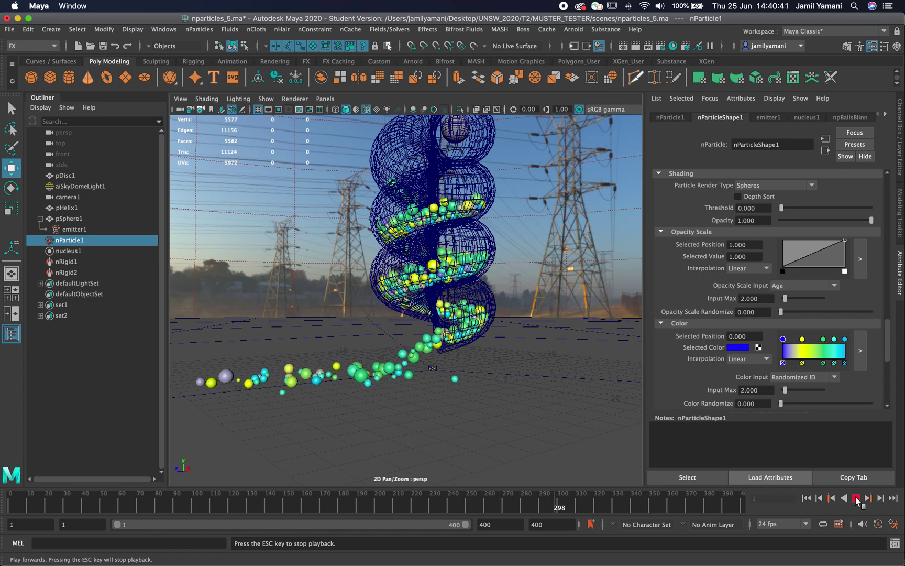
click(856, 498)
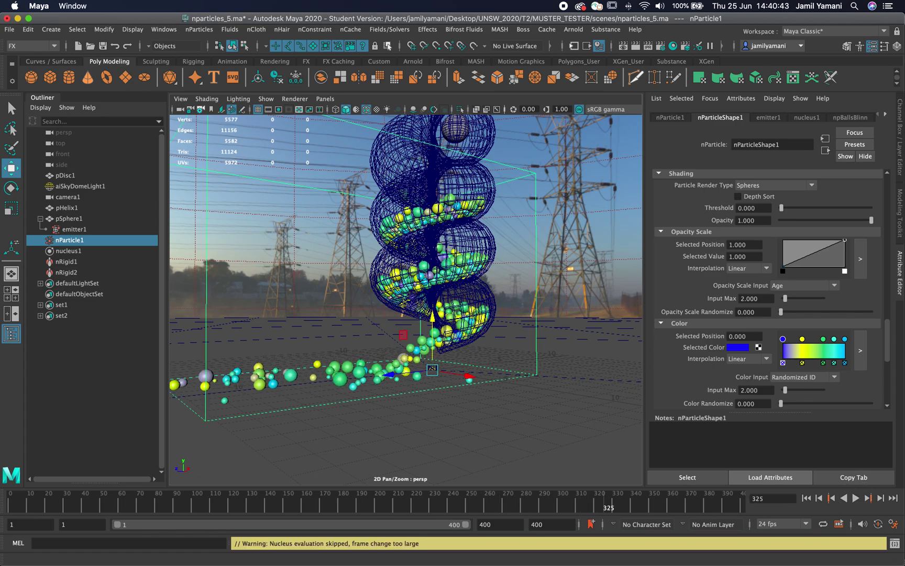
Step: Bring up the Arnold RenderView and start a live IPR render of the current frame
drag(0, 366, 449, 48)
click(609, 72)
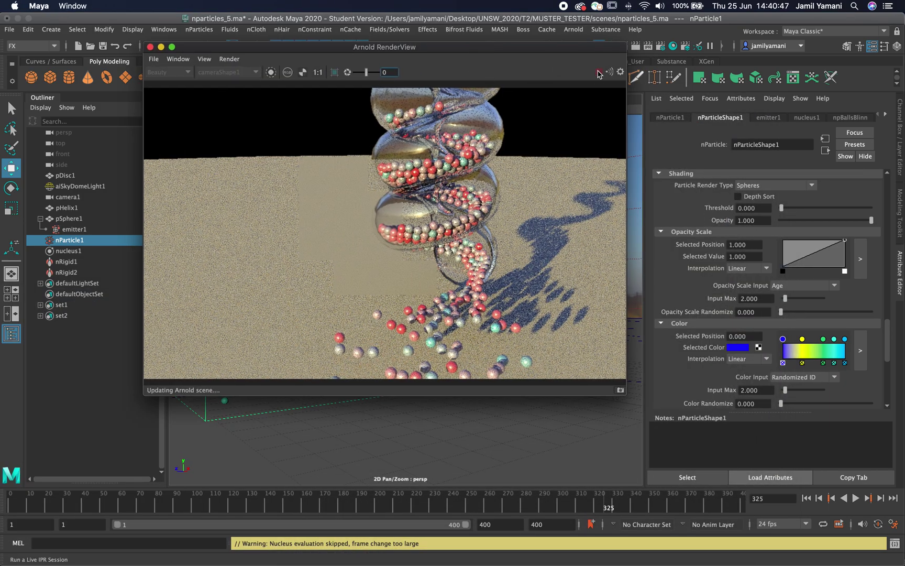